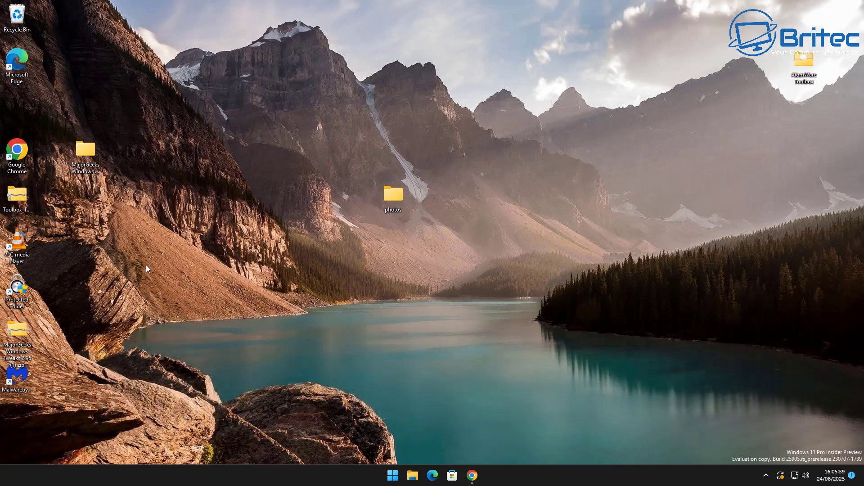
# Open the MajorGeeks Windows Tweaks 2.96 folder from the desktop in File Explorer
pyautogui.click(91, 149)
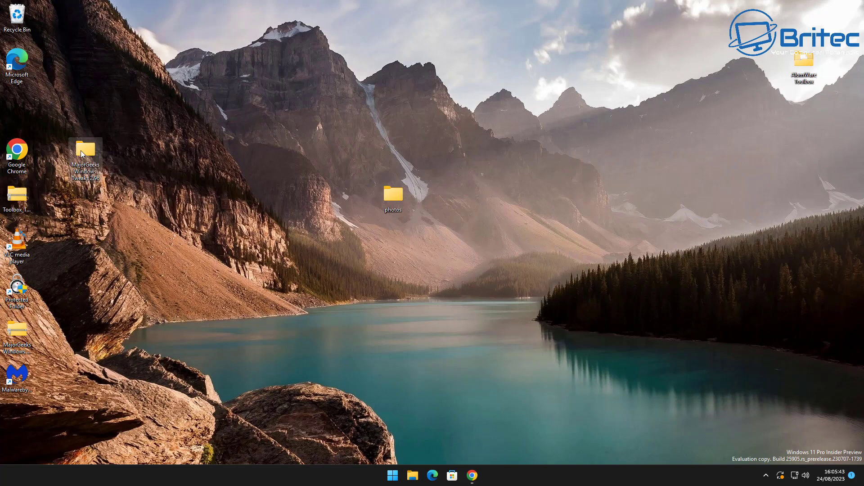
pyautogui.doubleClick(81, 153)
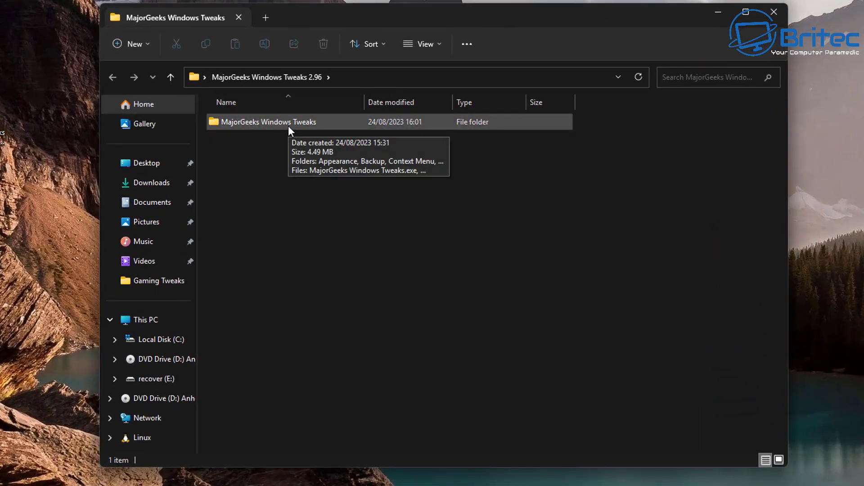
# Open the inner MajorGeeks Windows Tweaks folder, skim its contents, then browse into Context Menu
pyautogui.doubleClick(288, 125)
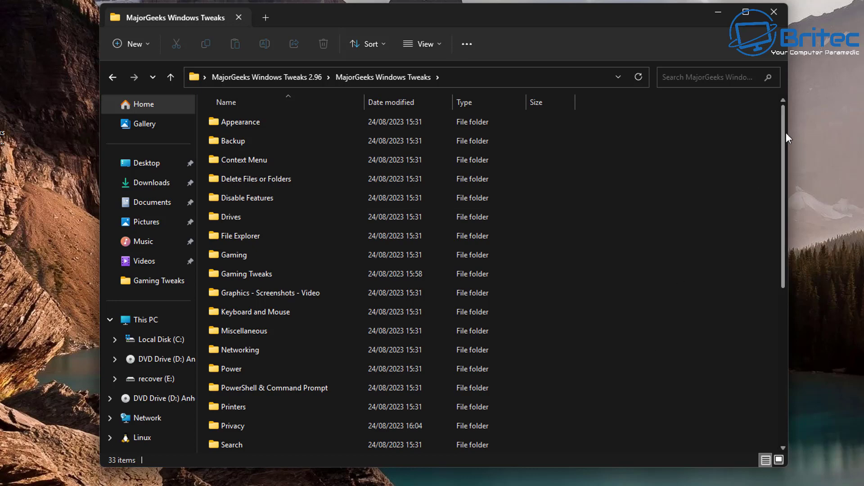
pyautogui.moveTo(786, 132); pyautogui.dragTo(780, 293)
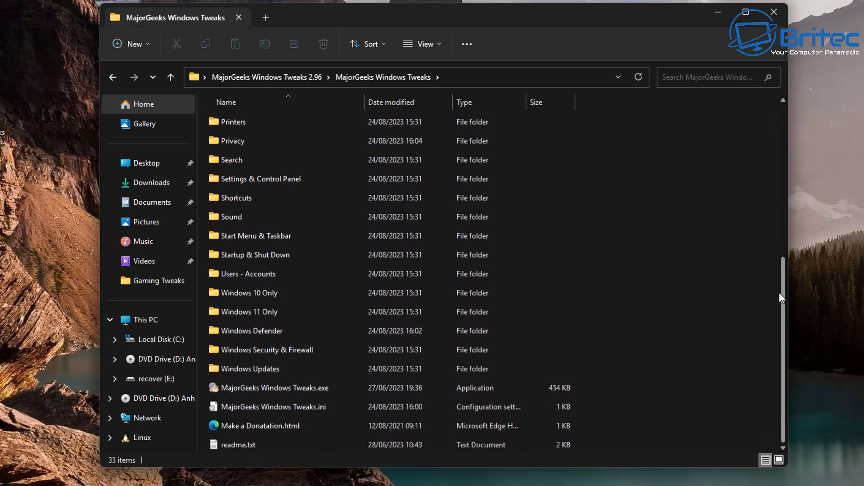
pyautogui.moveTo(780, 290); pyautogui.dragTo(799, 118)
pyautogui.doubleClick(240, 160)
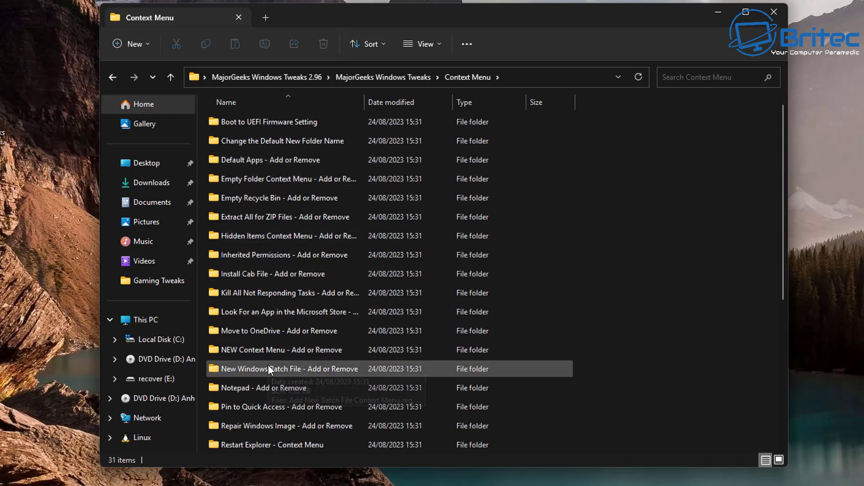
pyautogui.scroll(-4, 269, 369)
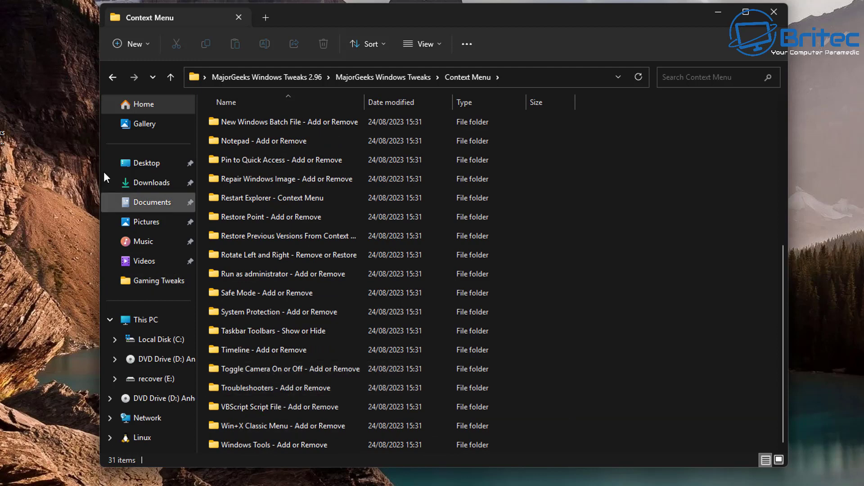
# Look through the Disable Features folder, then return to the tweak category list
pyautogui.click(110, 78)
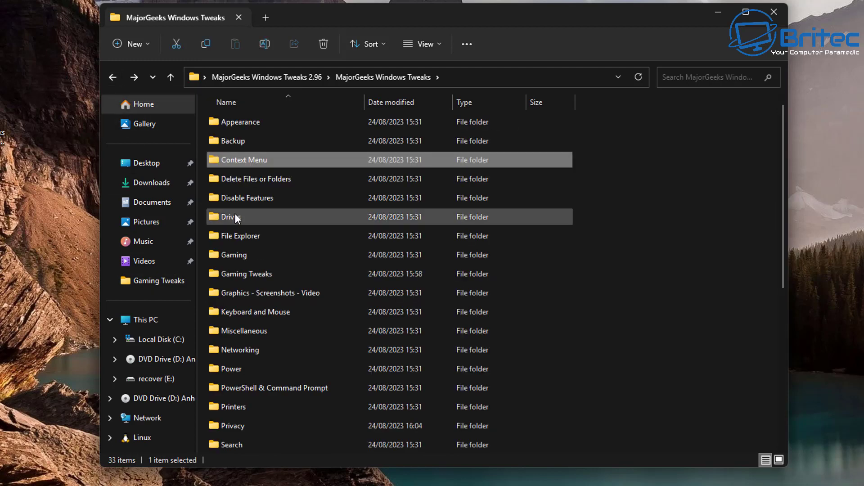
pyautogui.doubleClick(255, 197)
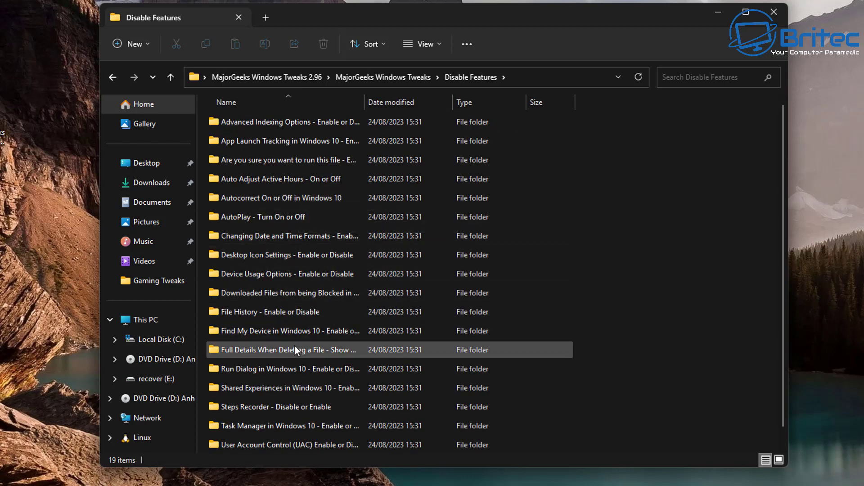
pyautogui.scroll(-1, 294, 350)
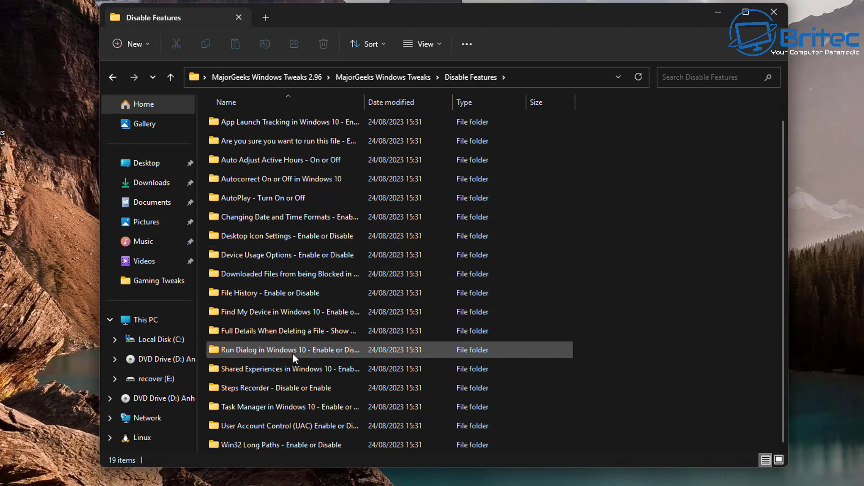
pyautogui.click(112, 79)
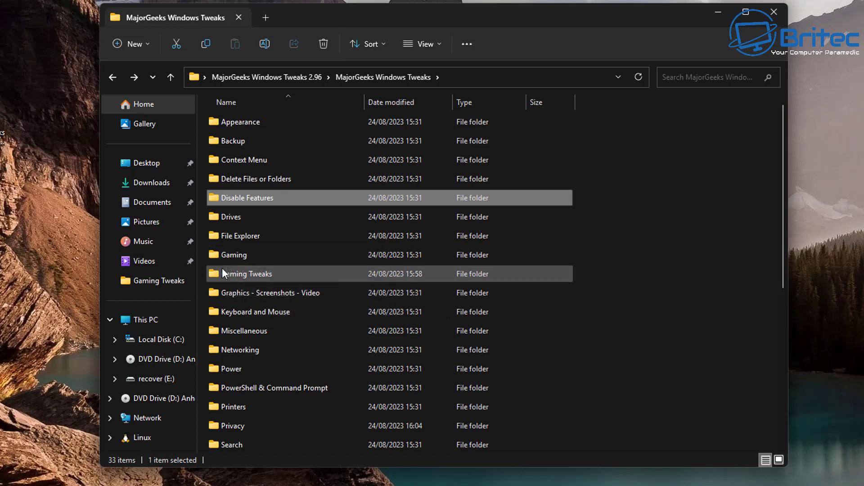
pyautogui.scroll(-1, 267, 353)
pyautogui.scroll(-1, 267, 353)
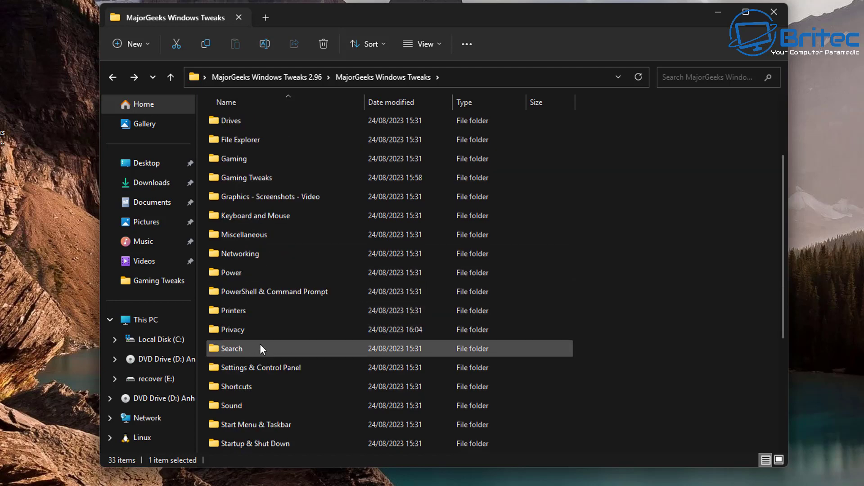
# Browse the Power folder and Gaming Tweaks > CPU, then go back to the category list
pyautogui.doubleClick(236, 269)
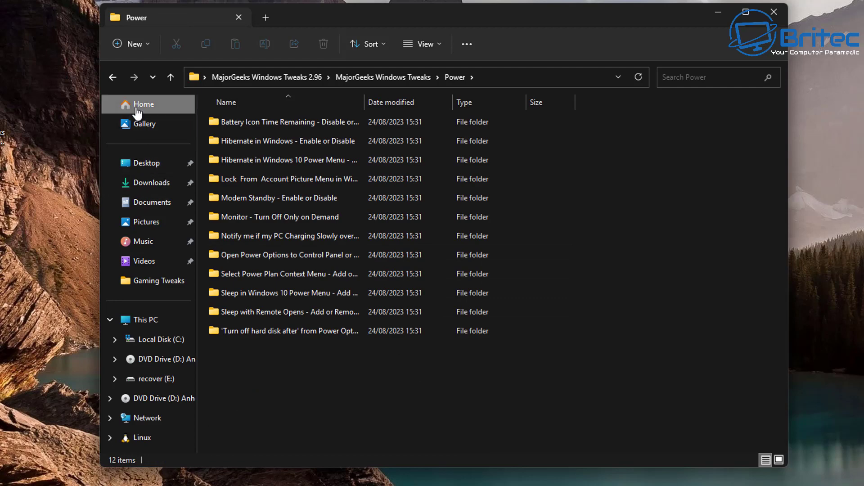
pyautogui.click(112, 77)
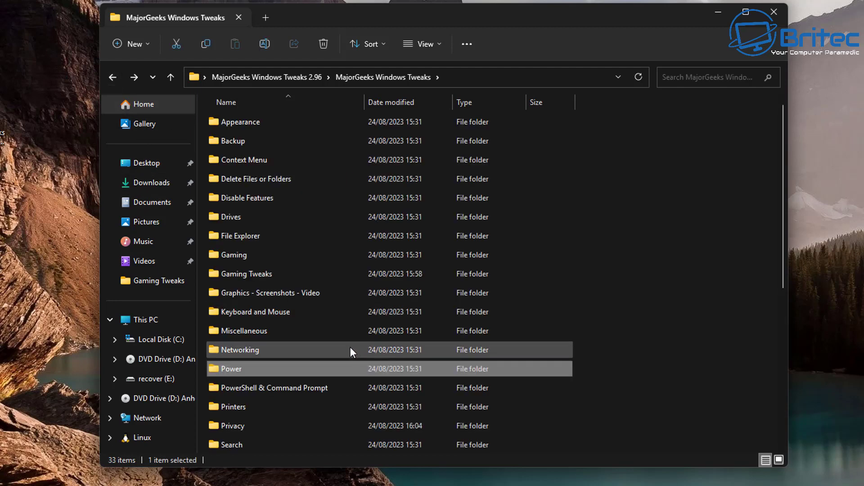
pyautogui.doubleClick(257, 272)
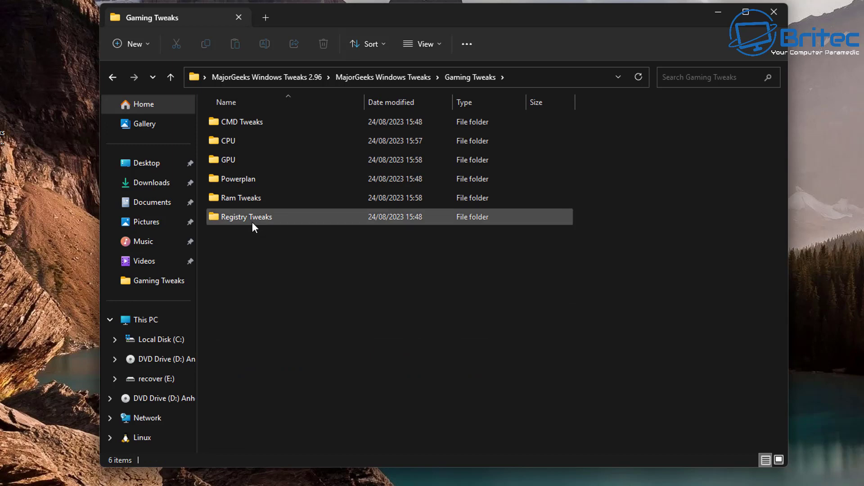
pyautogui.doubleClick(241, 141)
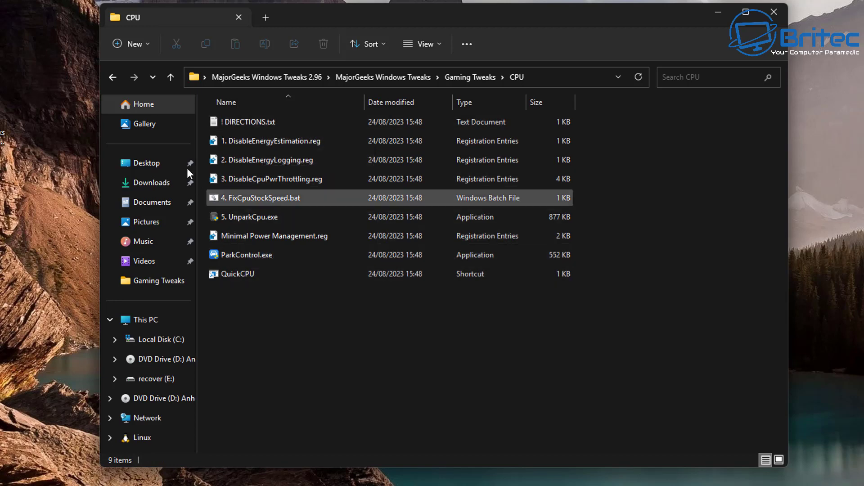
pyautogui.click(113, 78)
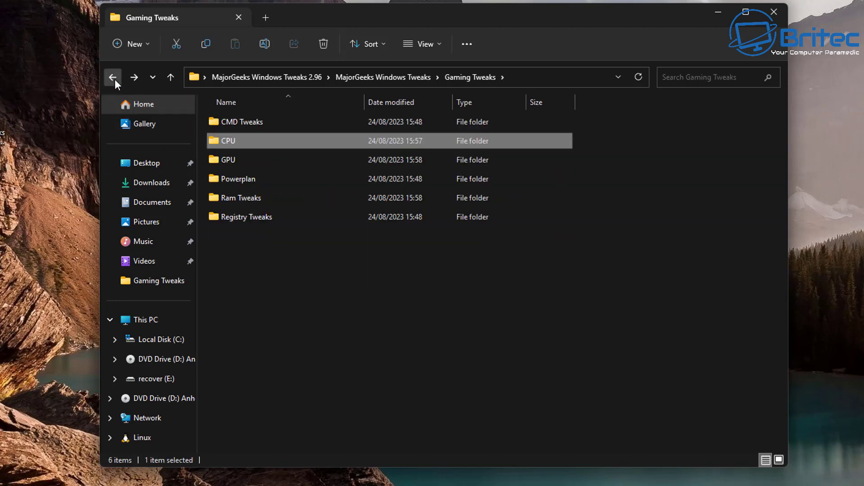
pyautogui.click(113, 78)
pyautogui.scroll(-5, 364, 282)
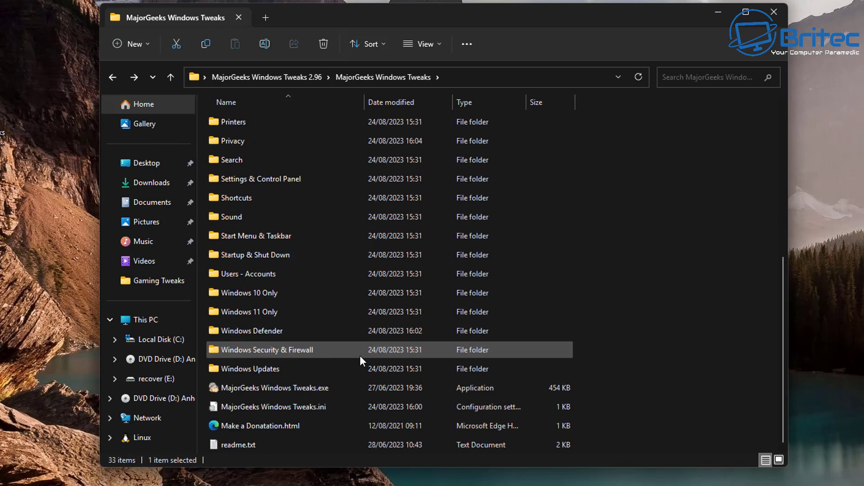
# Launch MajorGeeks Windows Tweaks.exe, decline the registry backup, and maximize the window
pyautogui.doubleClick(266, 388)
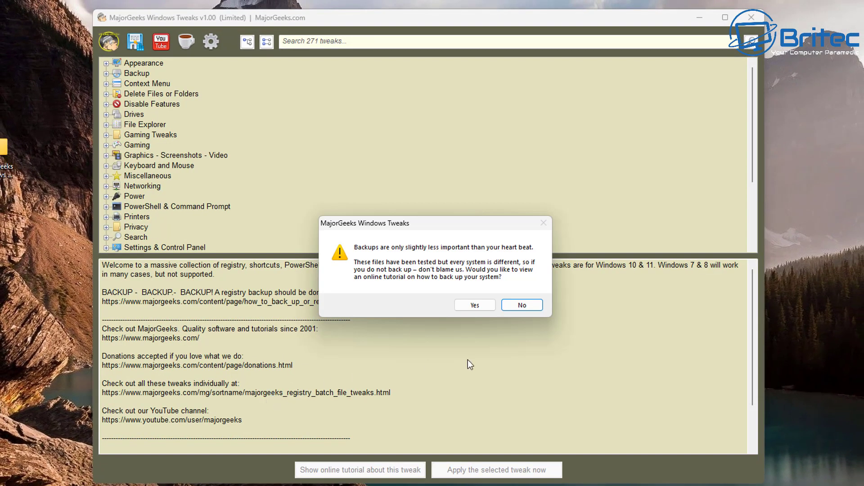
pyautogui.click(521, 305)
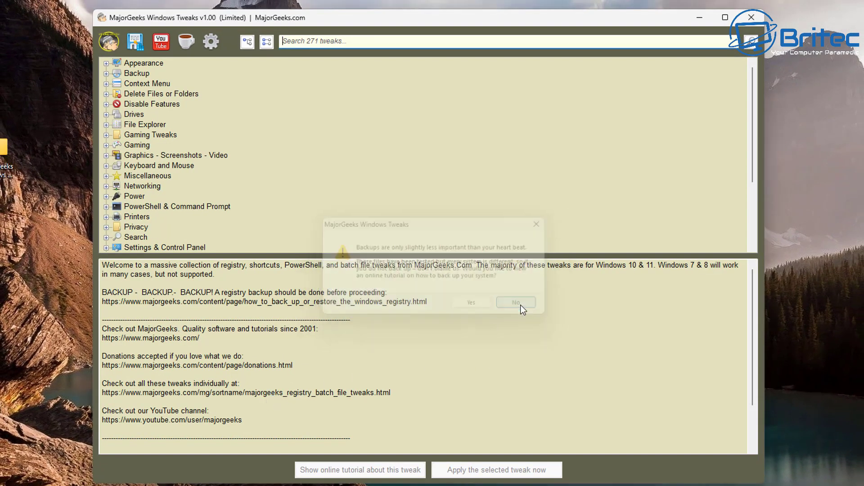
pyautogui.click(725, 18)
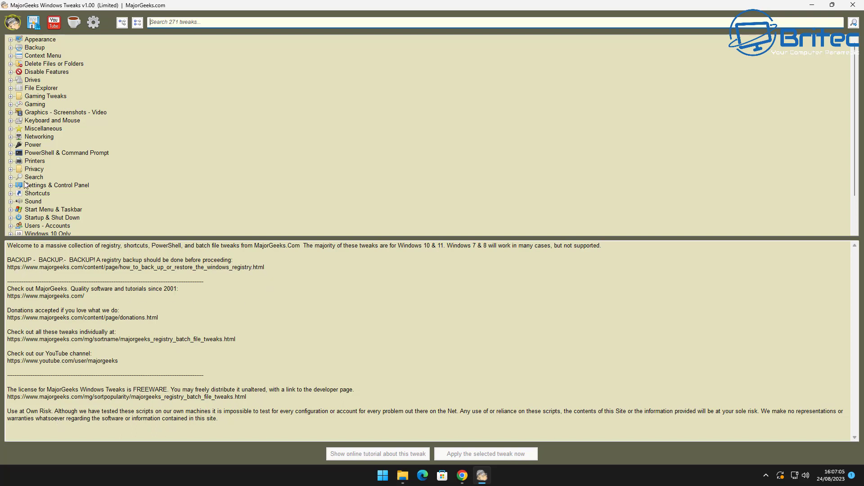
# Expand and collapse the Gaming Tweaks and Disable Features categories in the tree
pyautogui.click(10, 96)
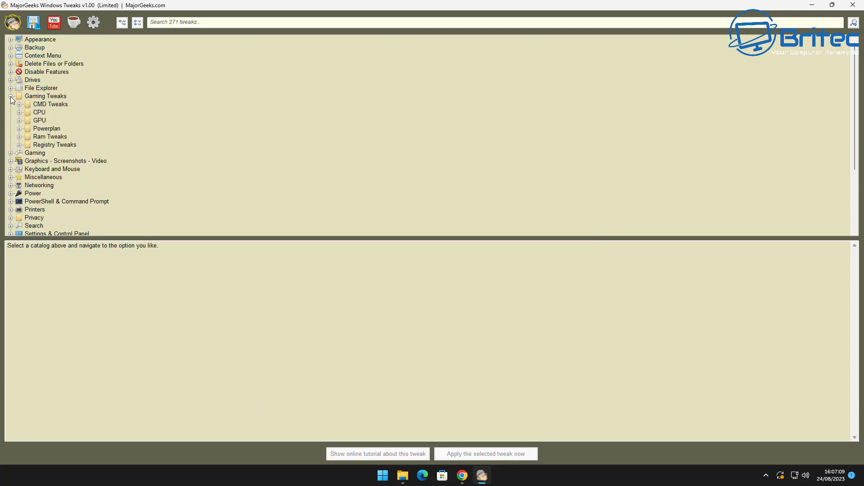
pyautogui.click(11, 97)
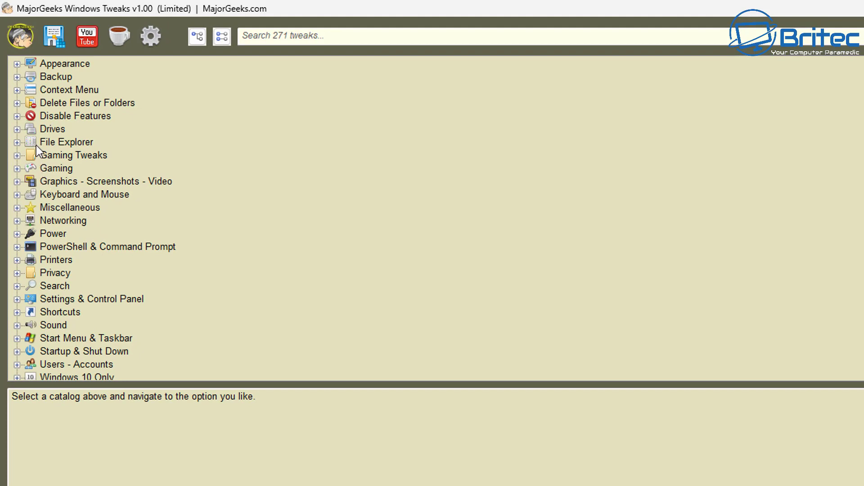
pyautogui.click(21, 118)
pyautogui.click(21, 117)
# Expand Context Menu and its Default Apps - Add or Remove entry, then collapse both
pyautogui.click(16, 90)
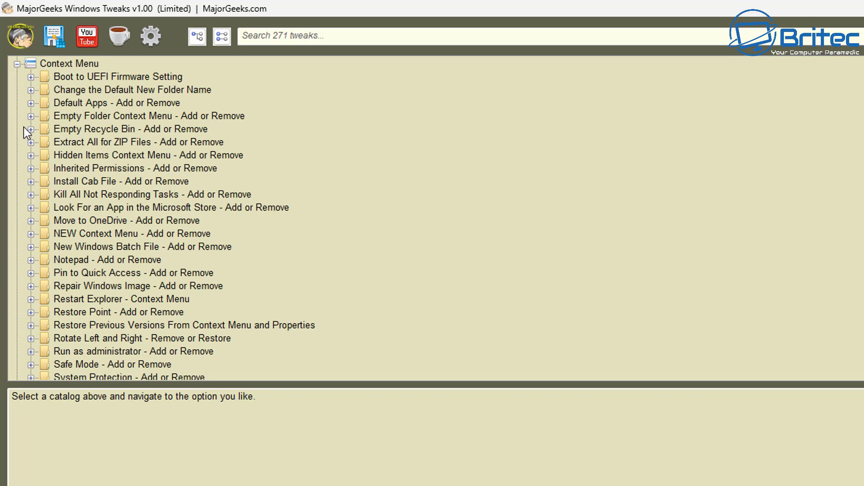
pyautogui.doubleClick(127, 102)
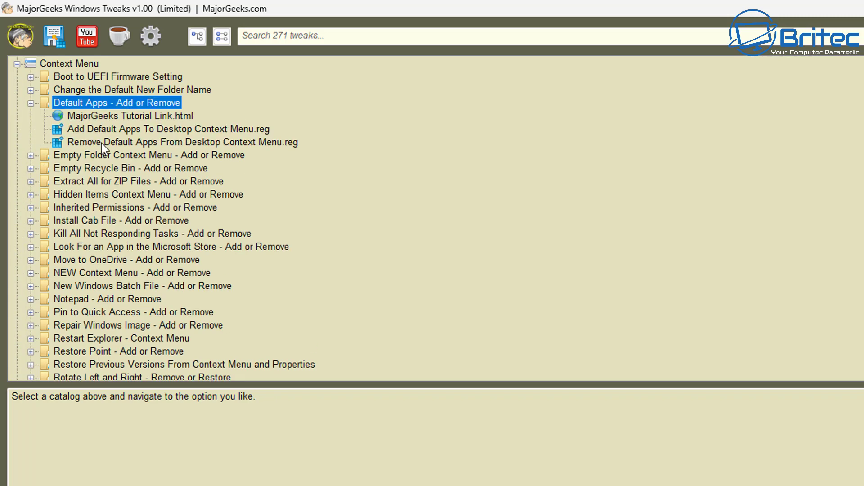
pyautogui.click(30, 103)
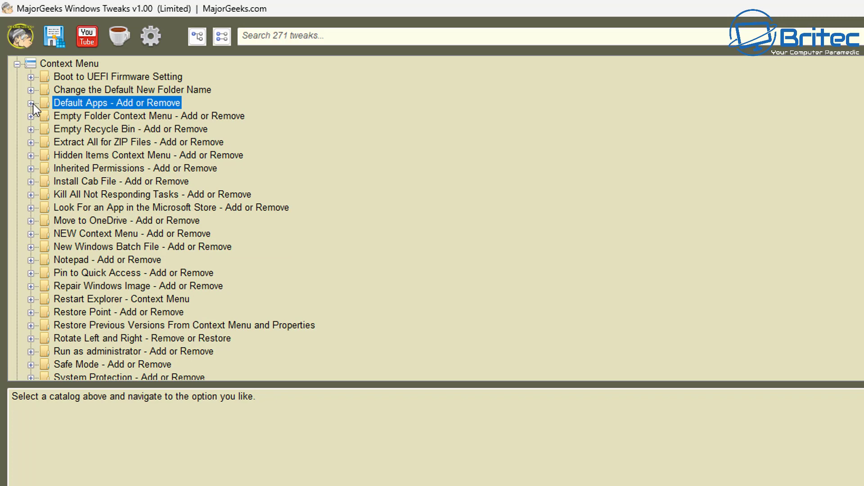
pyautogui.click(19, 68)
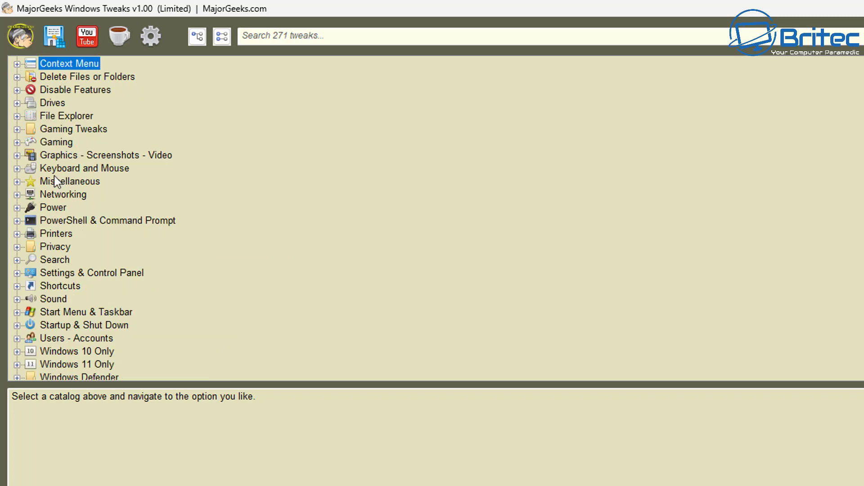
# Under Gaming > Game Bar in Windows 10, preview Turn Off Xbox Game Bar.reg
pyautogui.click(48, 141)
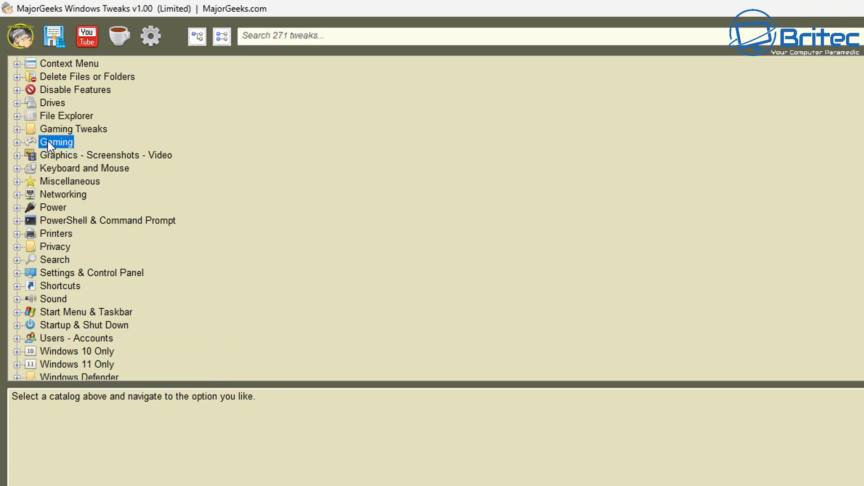
pyautogui.click(17, 143)
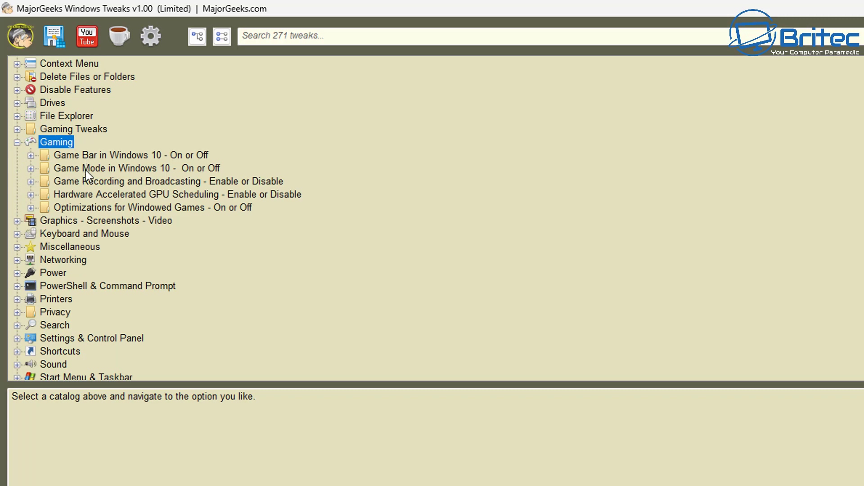
pyautogui.doubleClick(115, 157)
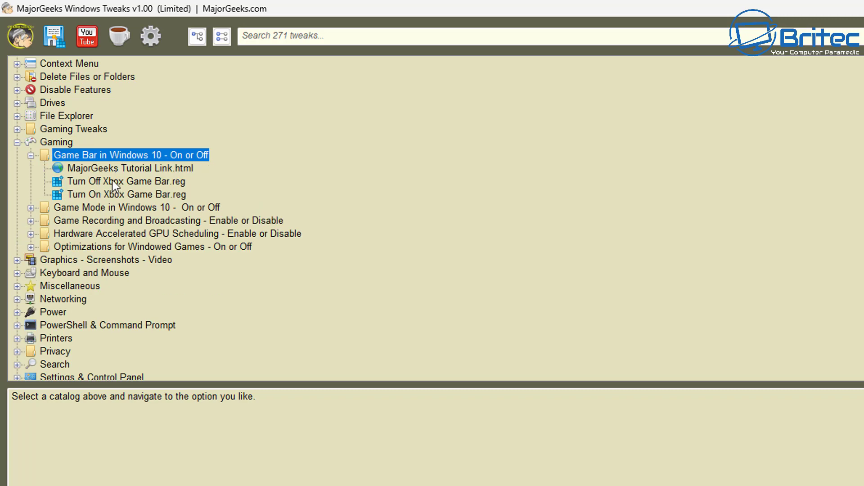
pyautogui.click(115, 182)
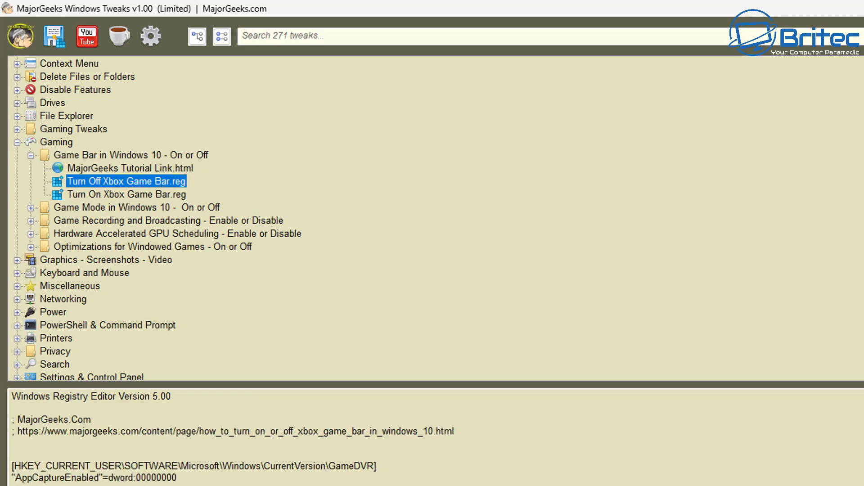
# Merge Turn Off Xbox Game Bar.reg, approving the UAC and Registry Editor prompts
pyautogui.doubleClick(145, 182)
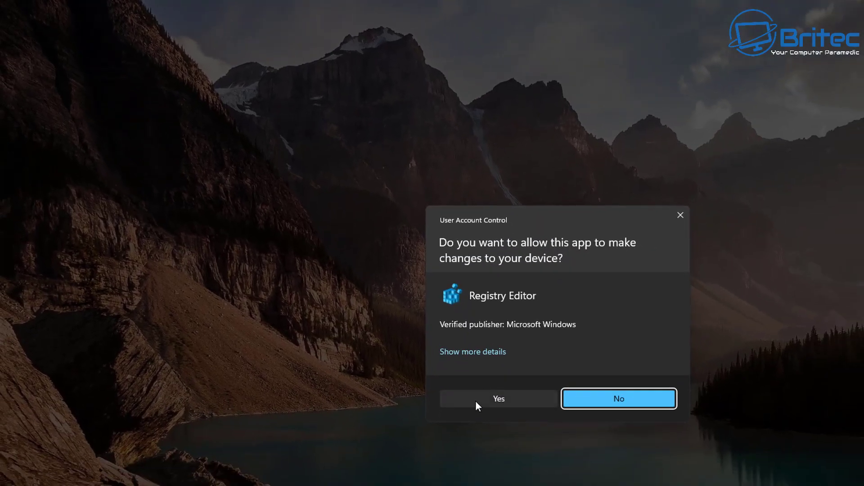
pyautogui.click(475, 402)
pyautogui.click(656, 329)
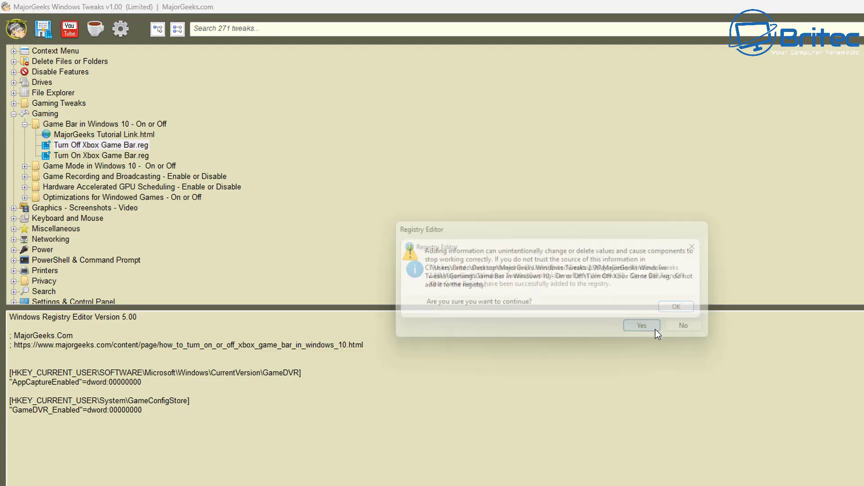
pyautogui.click(692, 311)
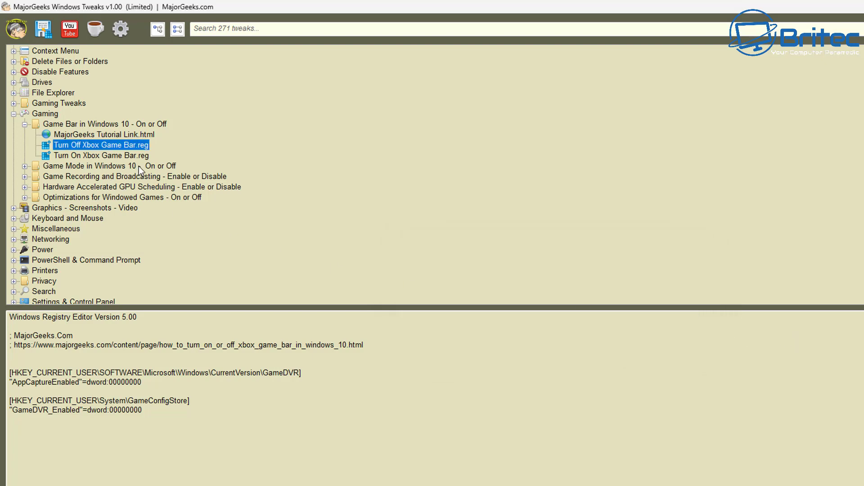
# Read MajorGeeks Tutorial Link.html in a maximized Chrome window, then collapse the Gaming category
pyautogui.click(100, 134)
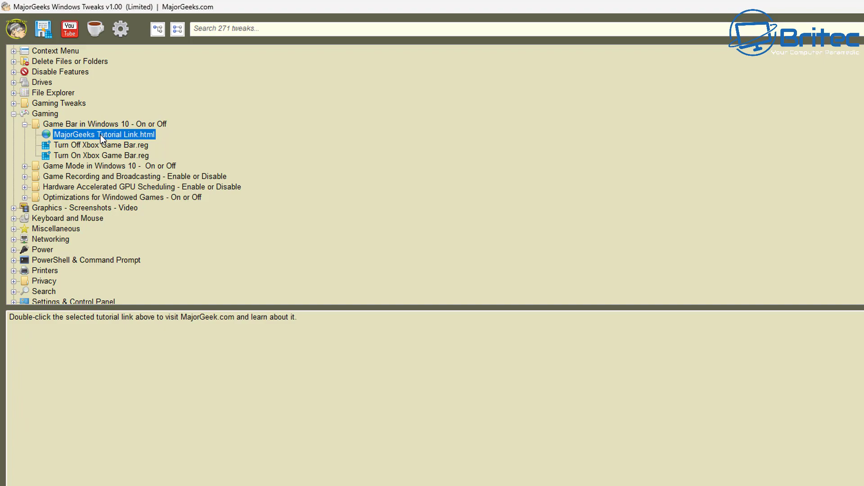
pyautogui.doubleClick(100, 135)
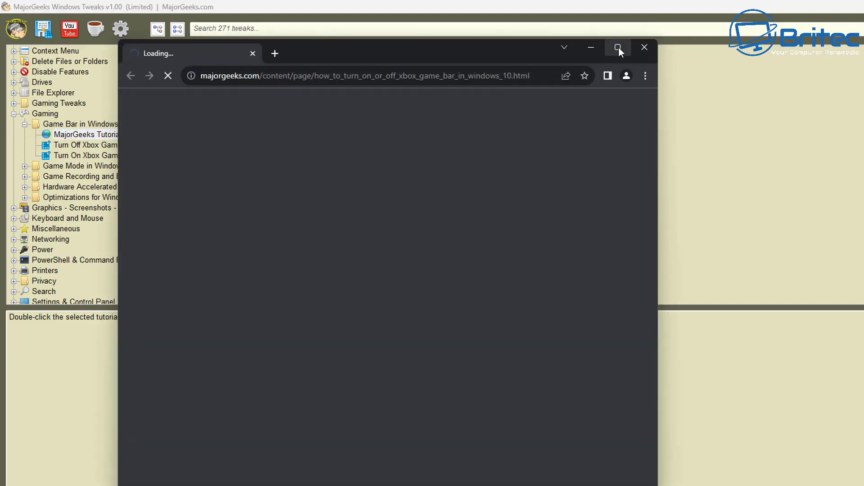
pyautogui.click(617, 47)
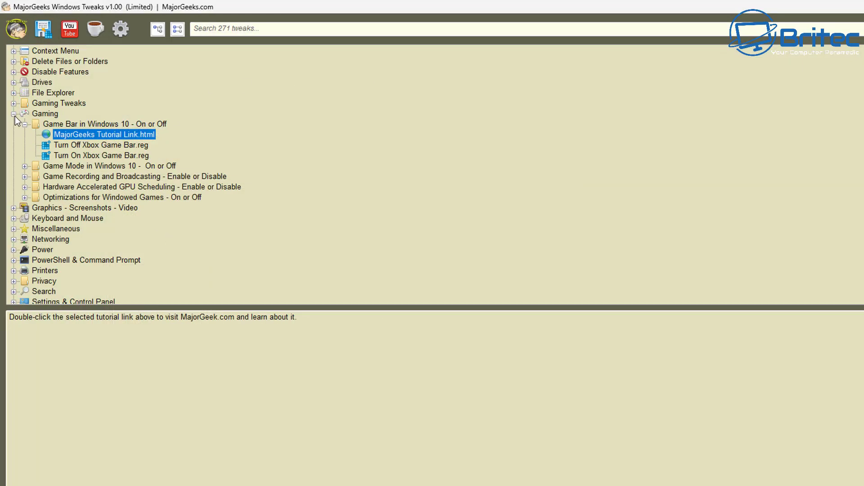
pyautogui.click(14, 114)
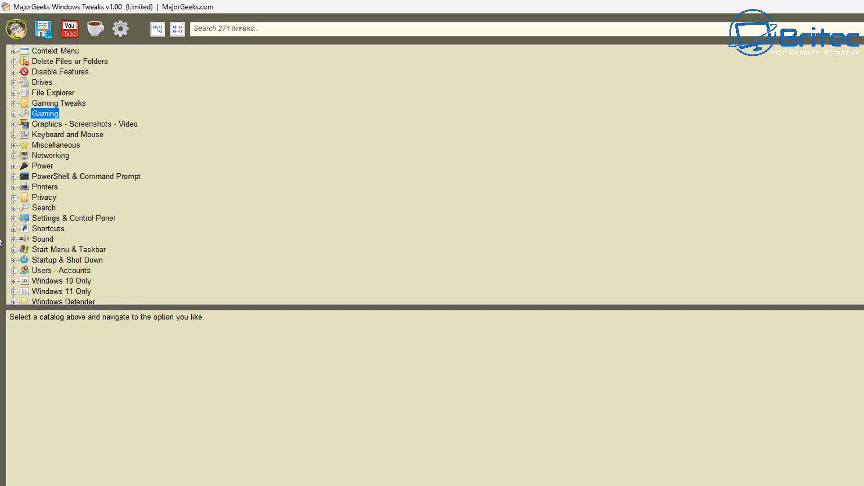
# Scroll the tree and expand the Windows Defender category
pyautogui.scroll(-1, 45, 259)
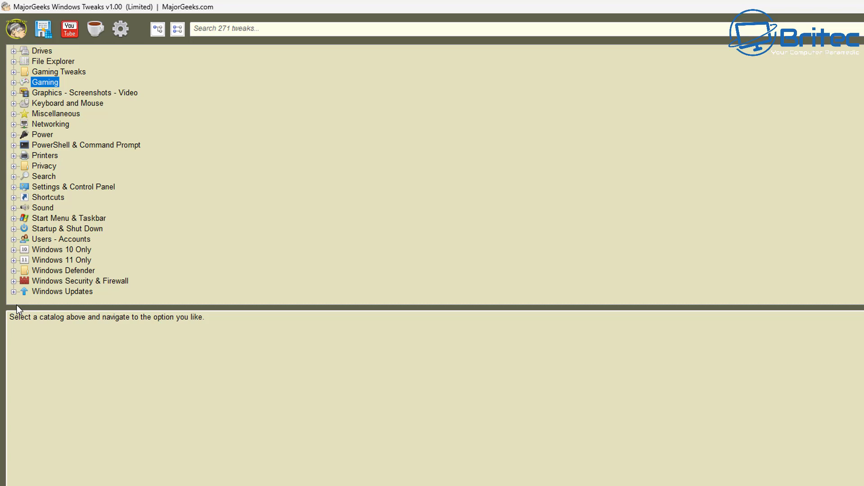
pyautogui.click(13, 271)
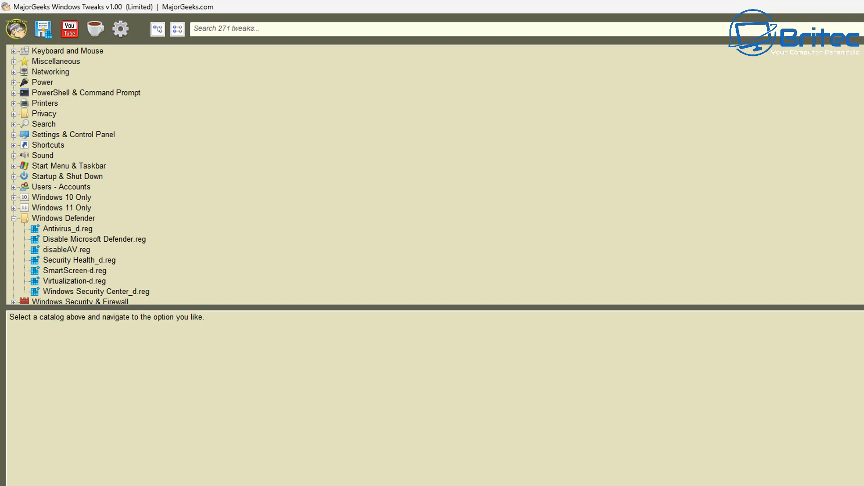
pyautogui.click(13, 218)
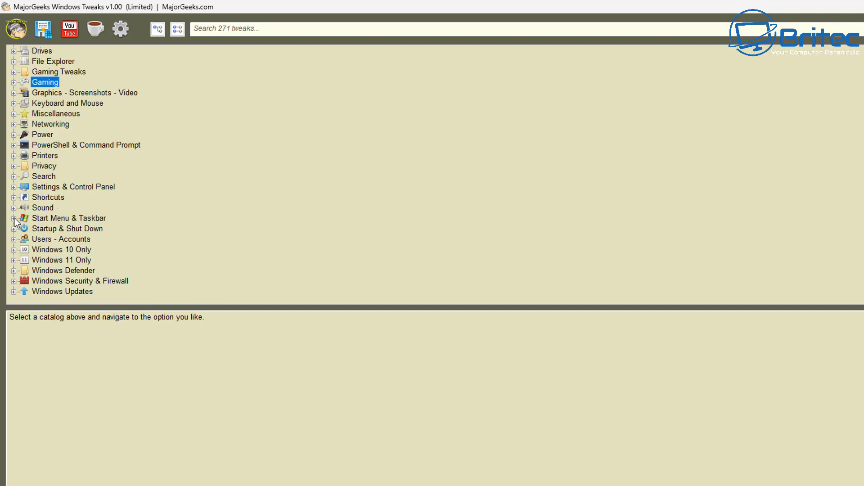
pyautogui.click(14, 270)
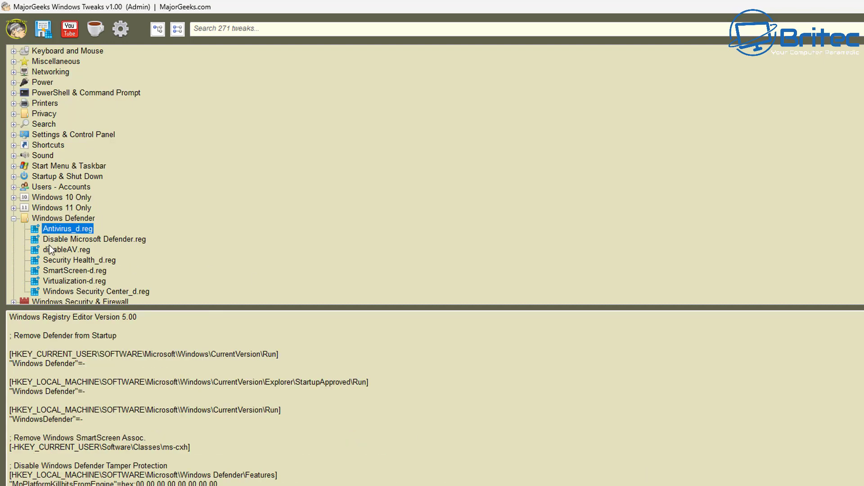
# Preview disableAV.reg and Windows Security Center_d.reg, scrolling through each script
pyautogui.press('Down')
pyautogui.press('Down')
pyautogui.scroll(-5, 492, 484)
pyautogui.scroll(-15, 492, 485)
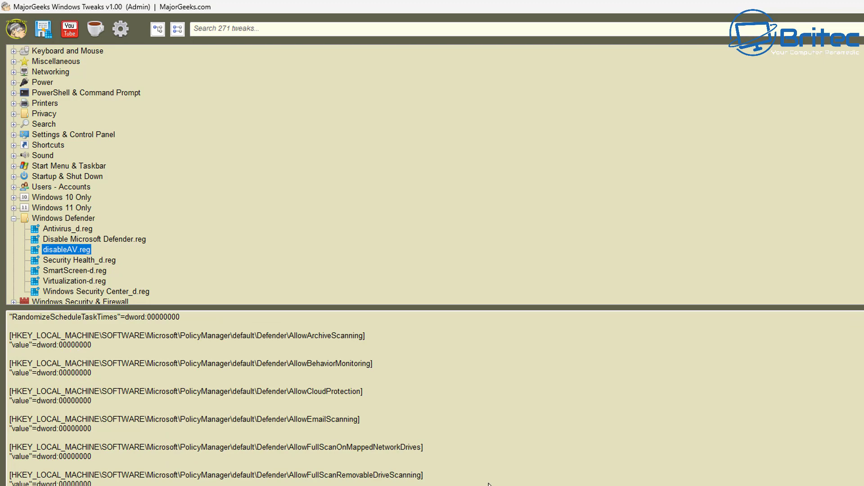
pyautogui.scroll(-12, 487, 484)
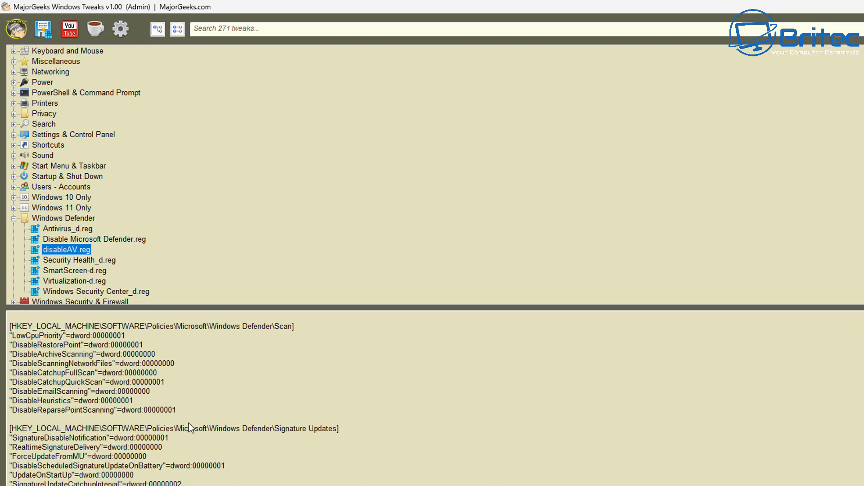
pyautogui.click(112, 294)
pyautogui.scroll(-10, 165, 421)
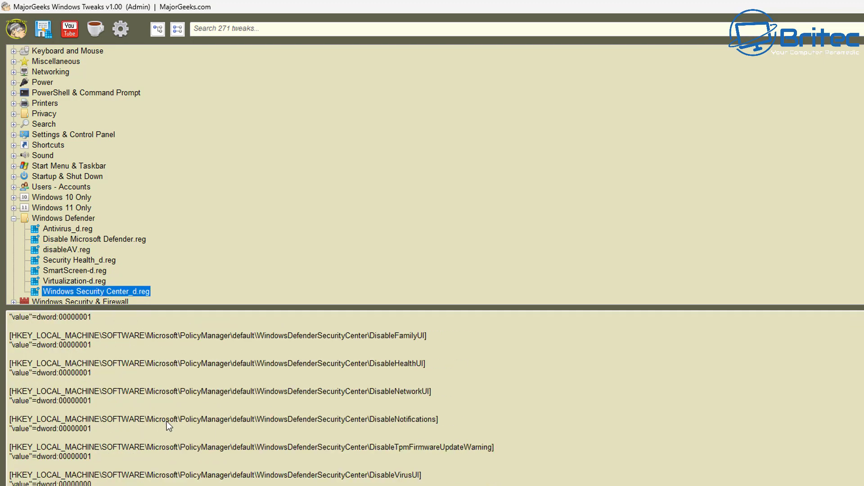
pyautogui.scroll(-5, 169, 420)
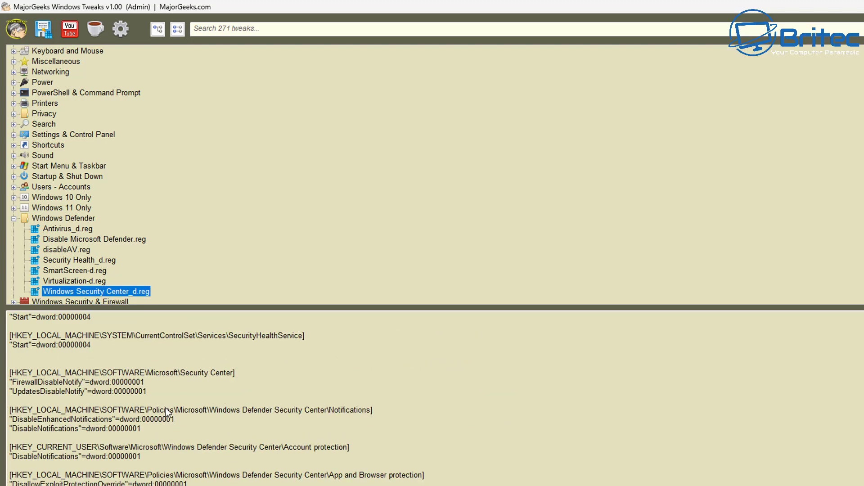
# Collapse Windows Defender and merge the Privacy category's Reg_3_Settings.reg into the registry
pyautogui.click(14, 219)
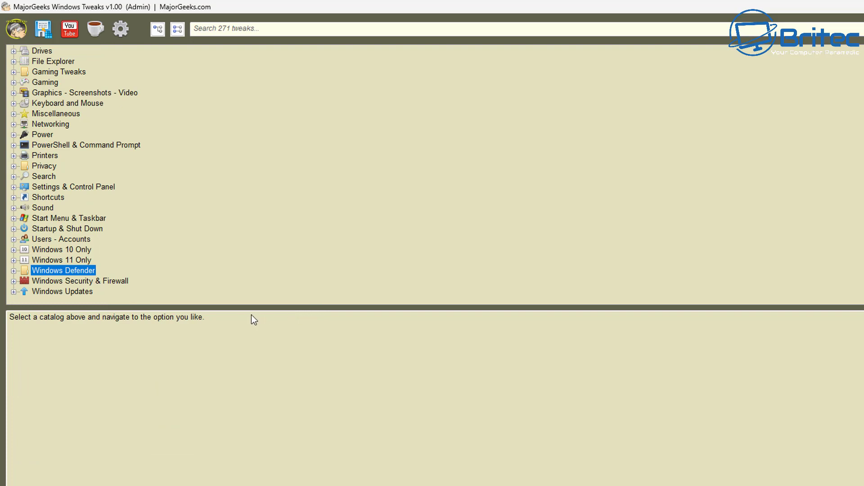
pyautogui.click(17, 168)
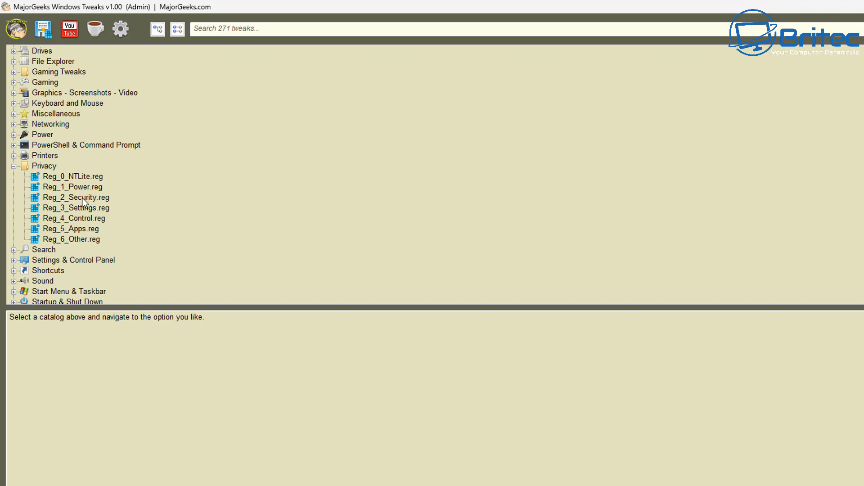
pyautogui.click(72, 208)
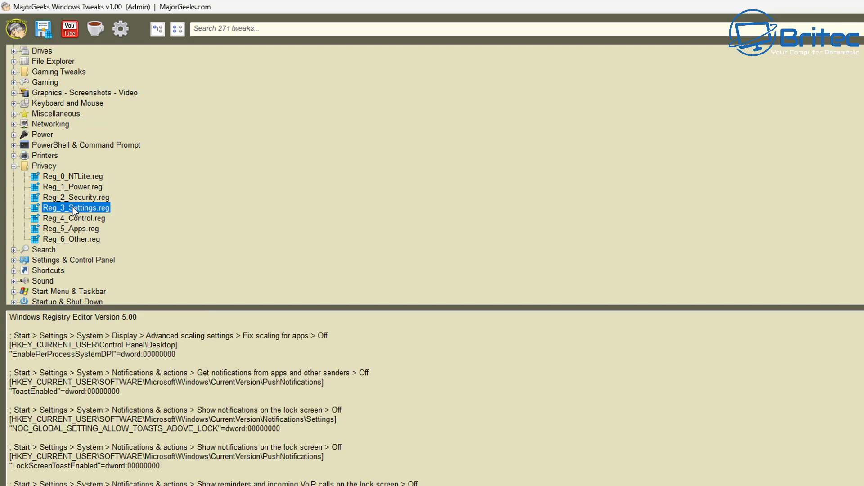
pyautogui.doubleClick(72, 208)
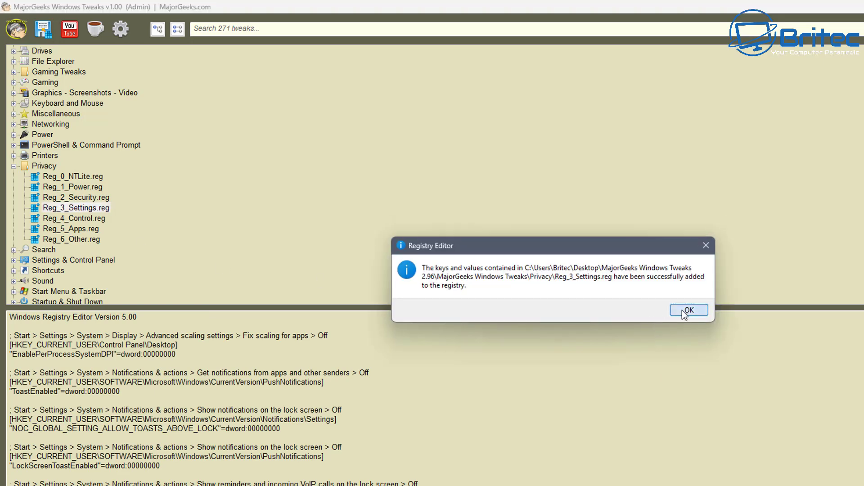
pyautogui.click(687, 309)
# Scroll through the tree and collapse the Privacy category
pyautogui.scroll(-20, 270, 394)
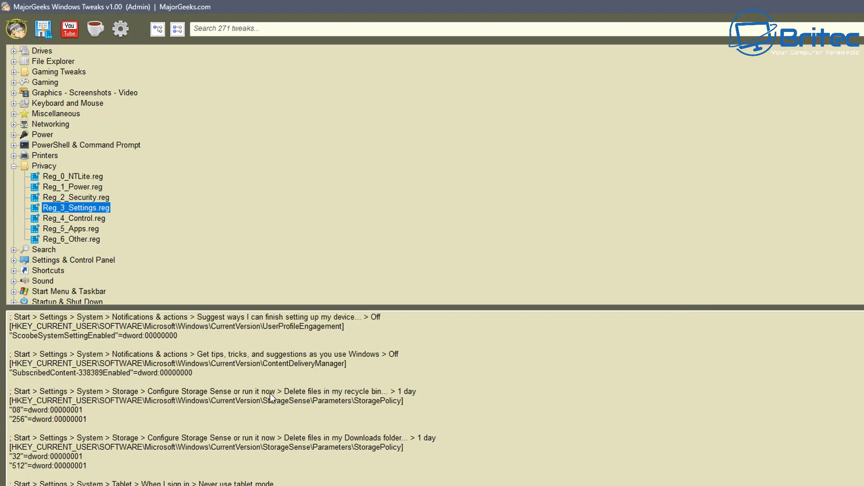
pyautogui.scroll(-15, 269, 393)
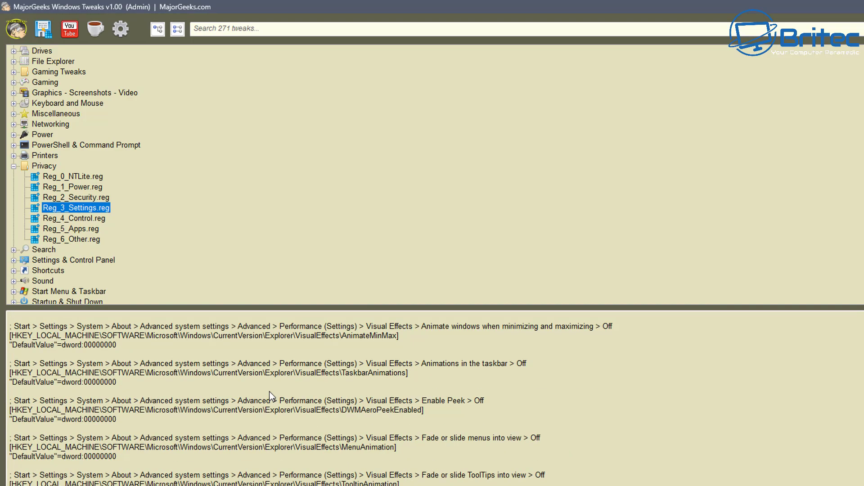
pyautogui.scroll(-20, 269, 391)
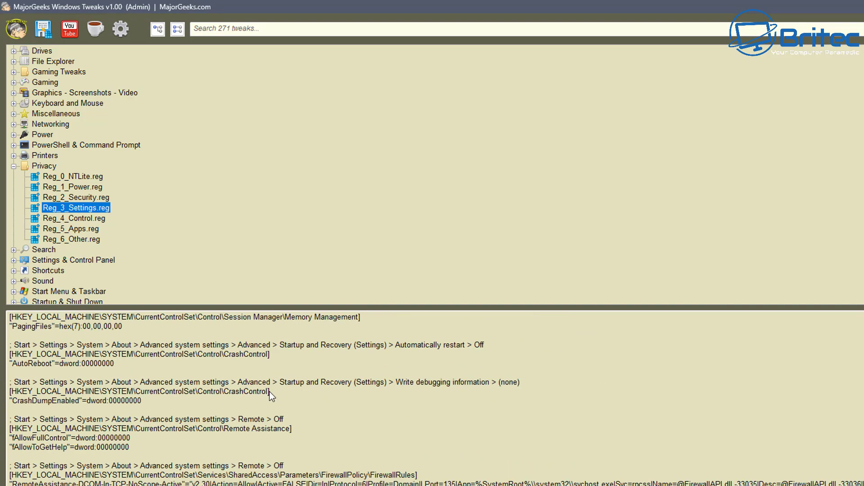
pyautogui.scroll(-10, 269, 391)
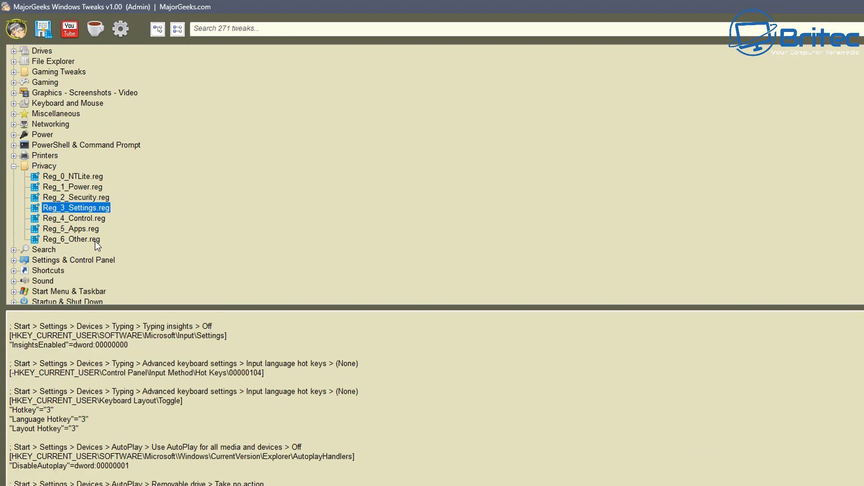
pyautogui.click(13, 166)
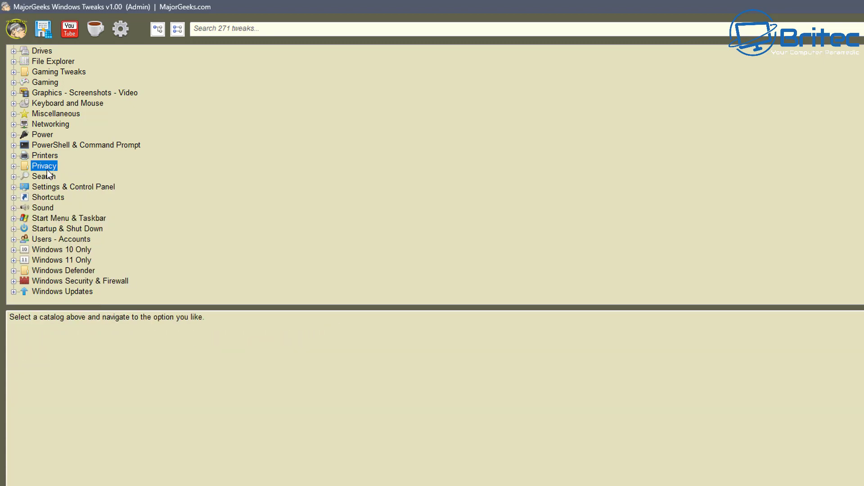
# Inspect the Power tweaks (hard disk, Battery Icon, Modern Standby, Select Power Plan), then collapse Power
pyautogui.click(18, 134)
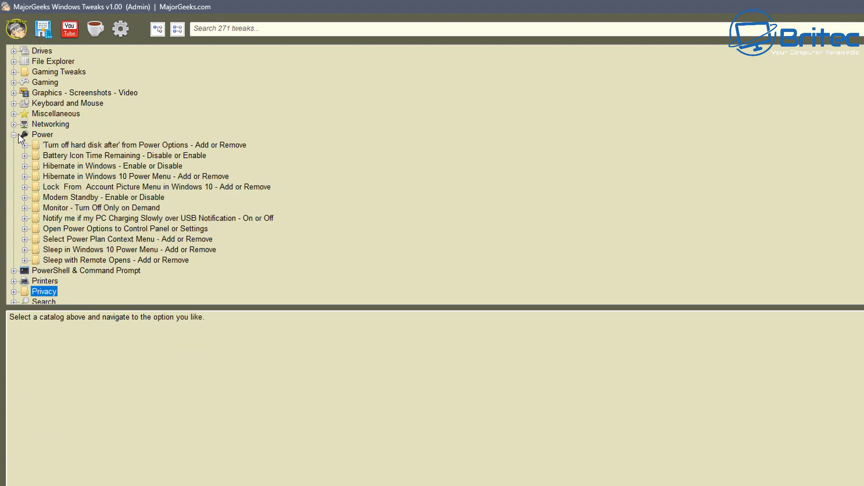
pyautogui.click(90, 149)
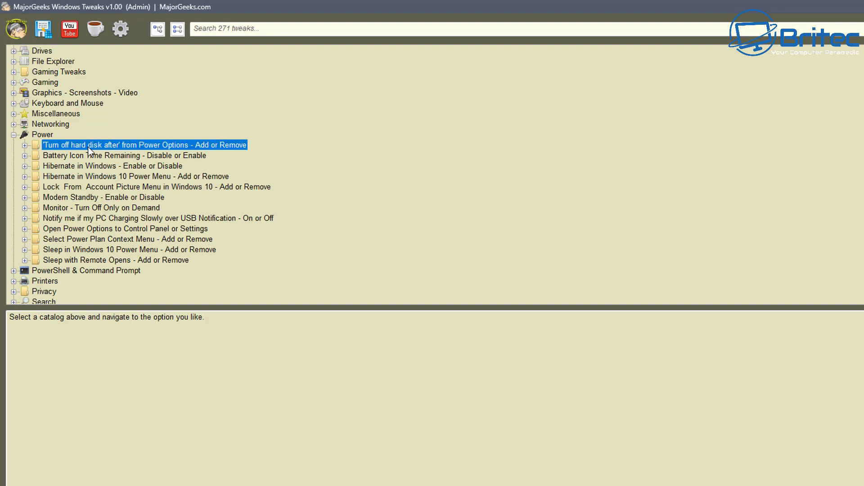
pyautogui.click(83, 156)
pyautogui.click(74, 187)
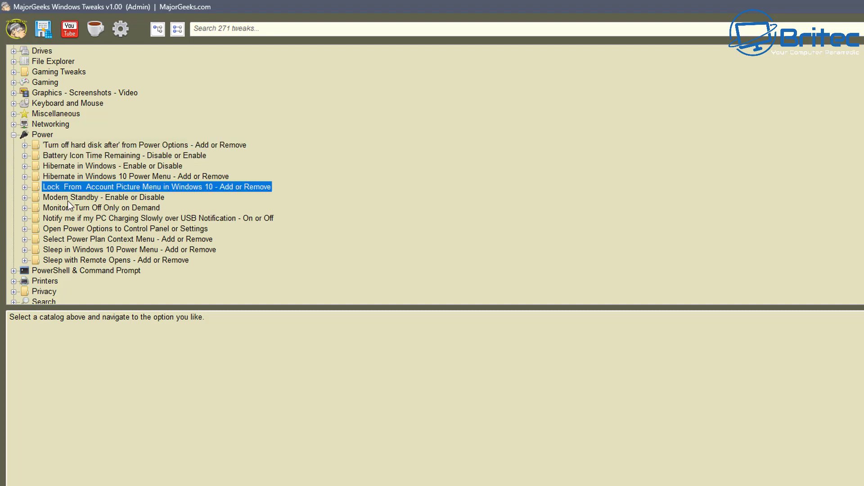
pyautogui.click(68, 201)
pyautogui.click(61, 239)
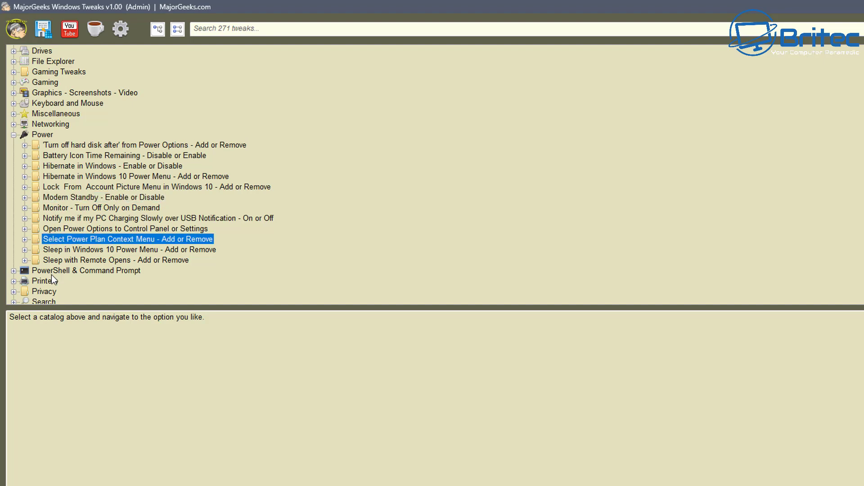
pyautogui.click(14, 134)
# Expand the Networking category and scroll the tree back to the top
pyautogui.click(14, 124)
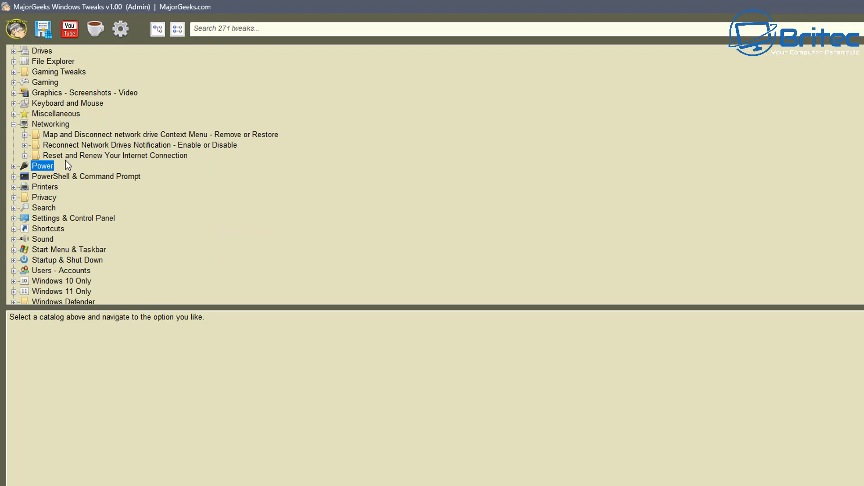
pyautogui.scroll(1, 66, 161)
pyautogui.scroll(1, 66, 160)
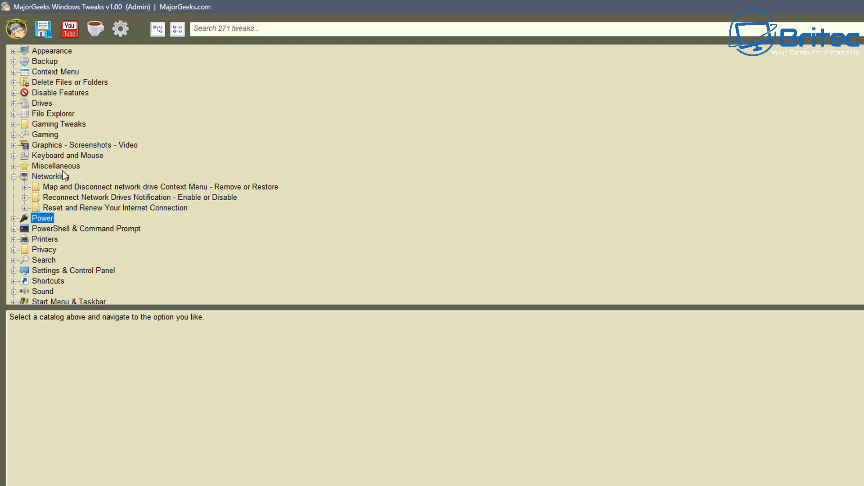
# Collapse Networking, then expand Gaming Tweaks > CMD Tweaks to show scripts like Latency Tweaks.cmd
pyautogui.click(54, 124)
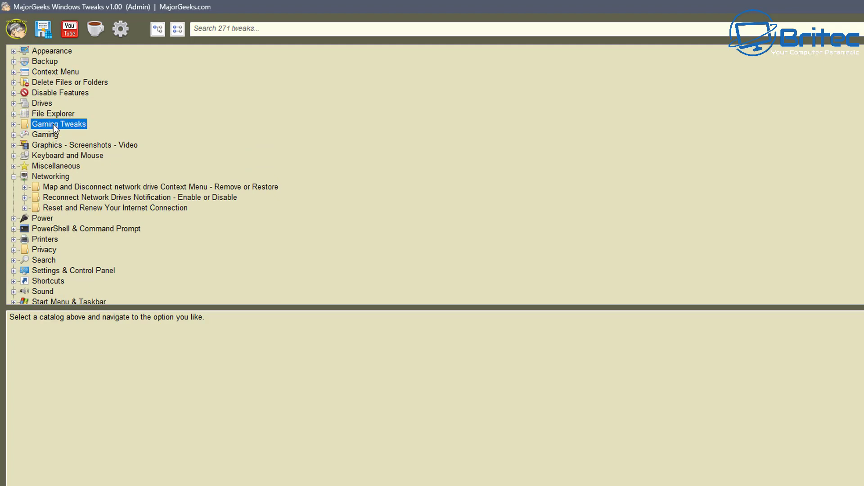
pyautogui.click(13, 177)
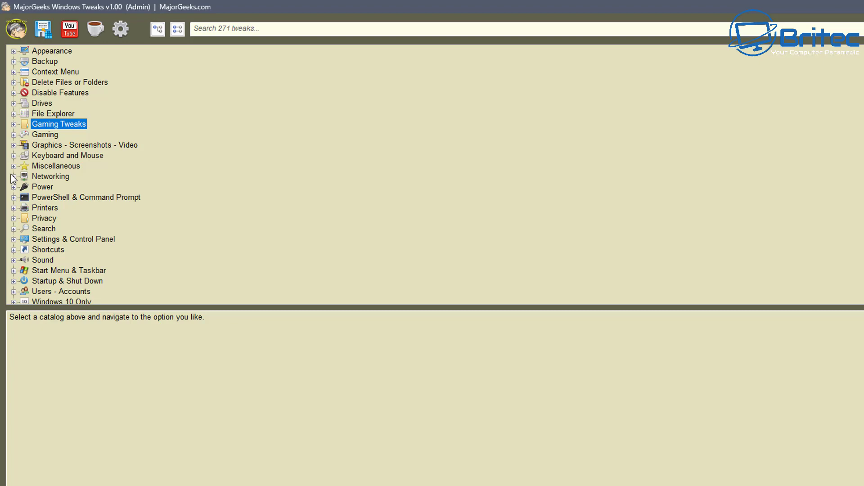
pyautogui.click(14, 124)
pyautogui.click(14, 126)
pyautogui.click(42, 135)
pyautogui.click(14, 135)
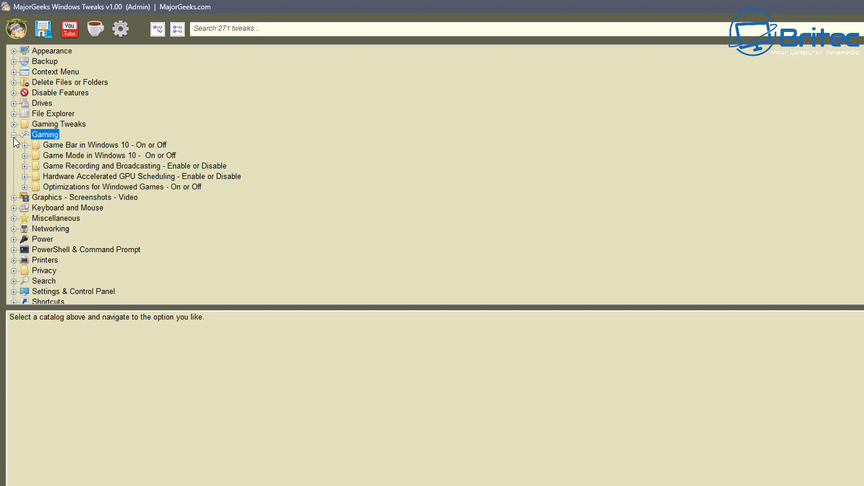
pyautogui.click(14, 135)
pyautogui.click(37, 124)
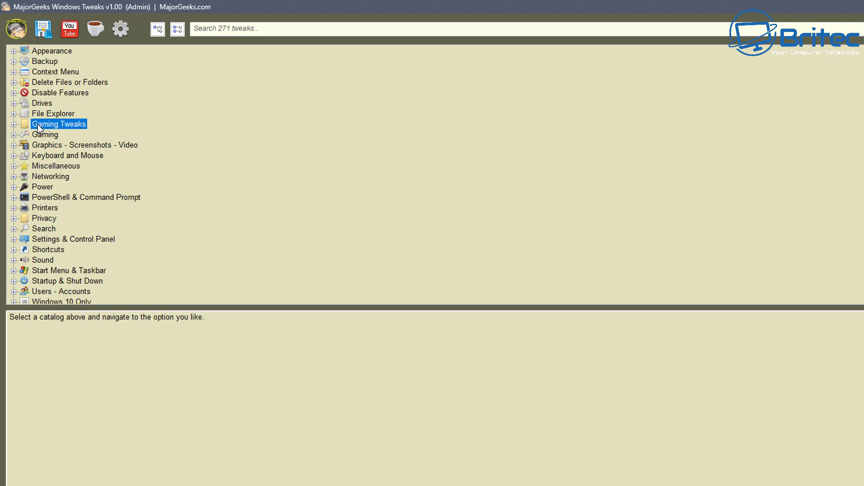
pyautogui.click(14, 125)
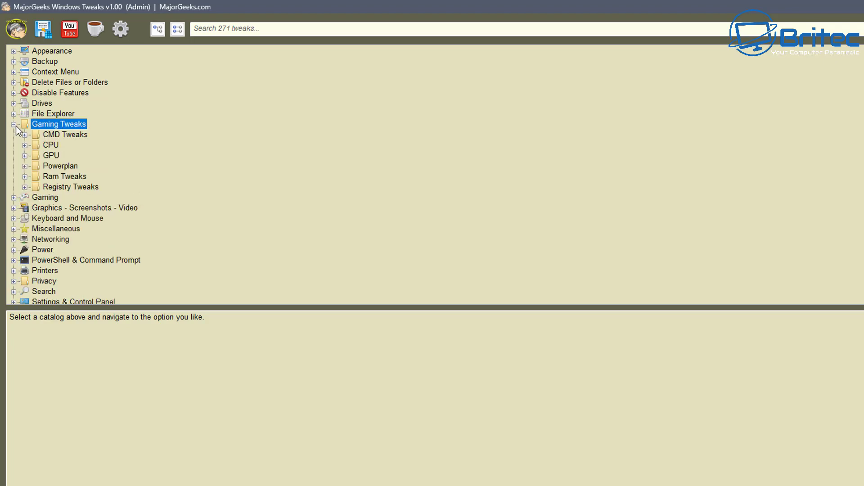
pyautogui.click(58, 135)
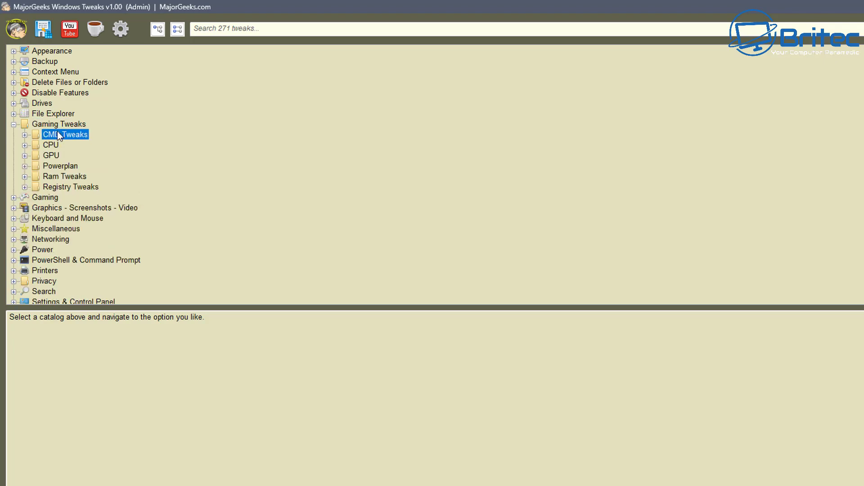
pyautogui.click(25, 134)
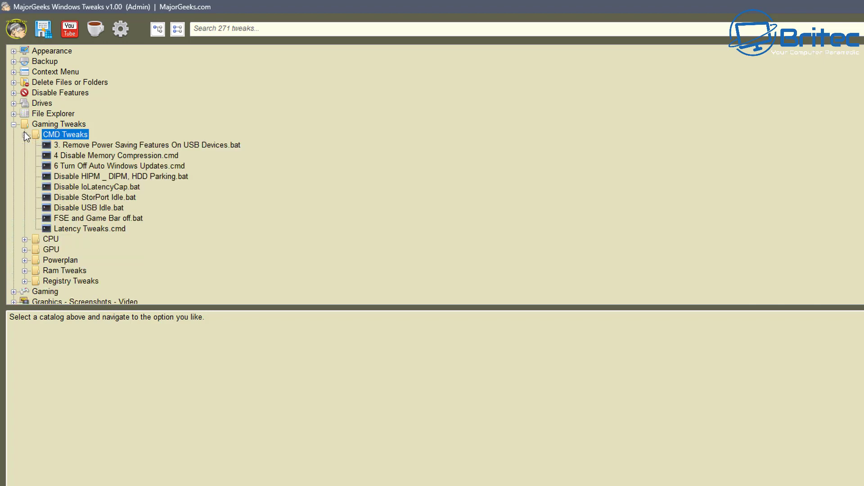
# Run '3. Remove Power Saving Features On USB Devices.bat', confirming with Yes
pyautogui.click(111, 144)
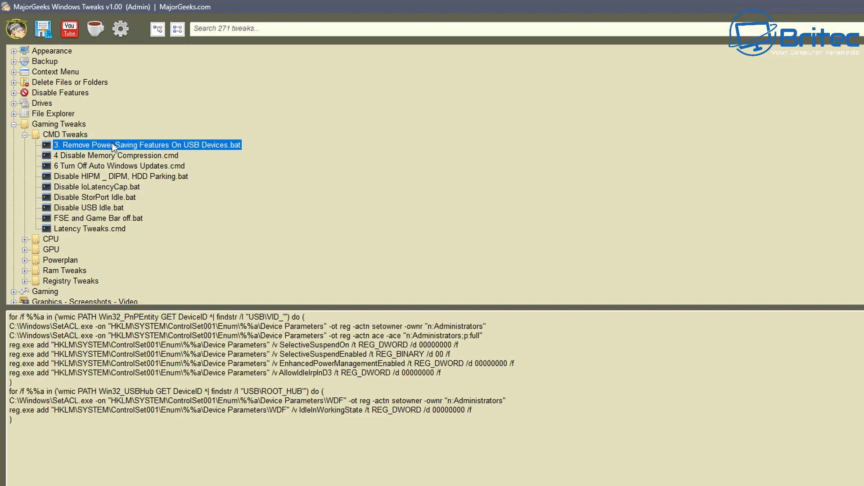
pyautogui.doubleClick(112, 144)
pyautogui.click(576, 347)
# Run '4 Disable Memory Compression.cmd', confirm it, and let the console finish and close
pyautogui.doubleClick(132, 155)
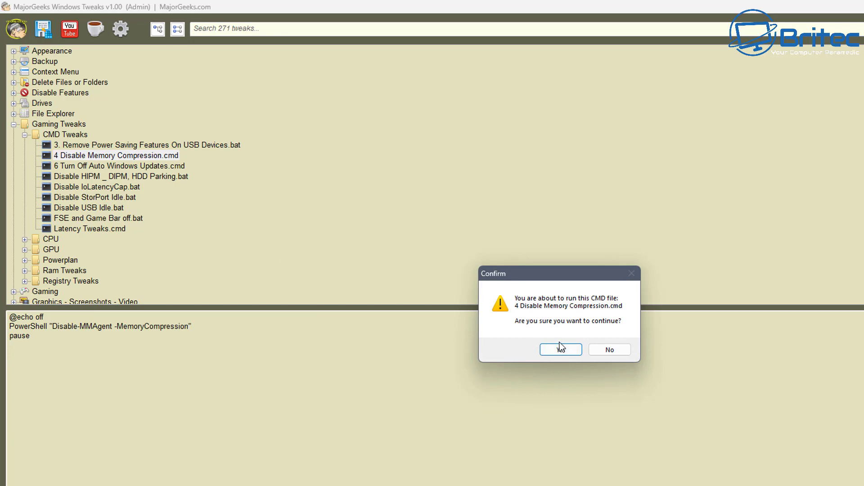
pyautogui.click(560, 349)
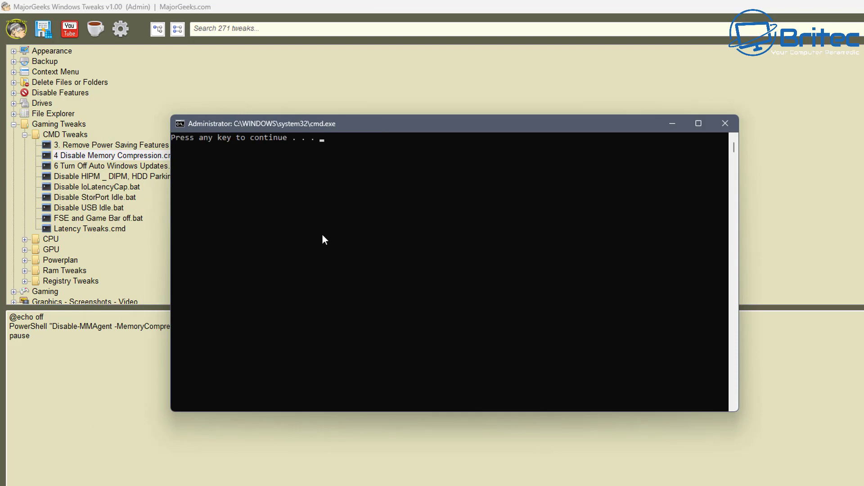
pyautogui.click(321, 230)
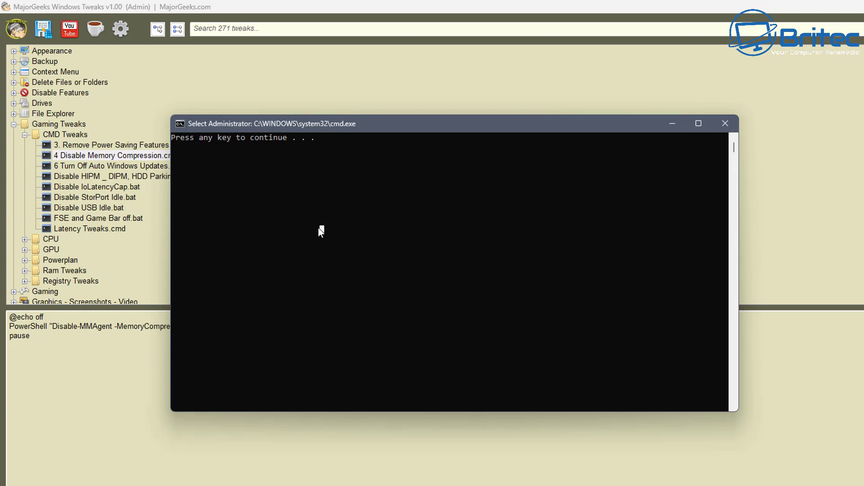
pyautogui.press('Return')
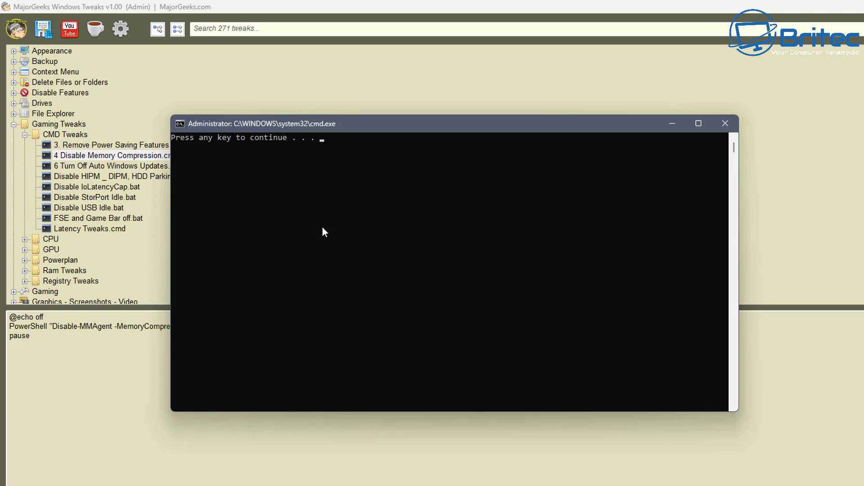
pyautogui.click(322, 174)
pyautogui.press('Return')
pyautogui.press('Return')
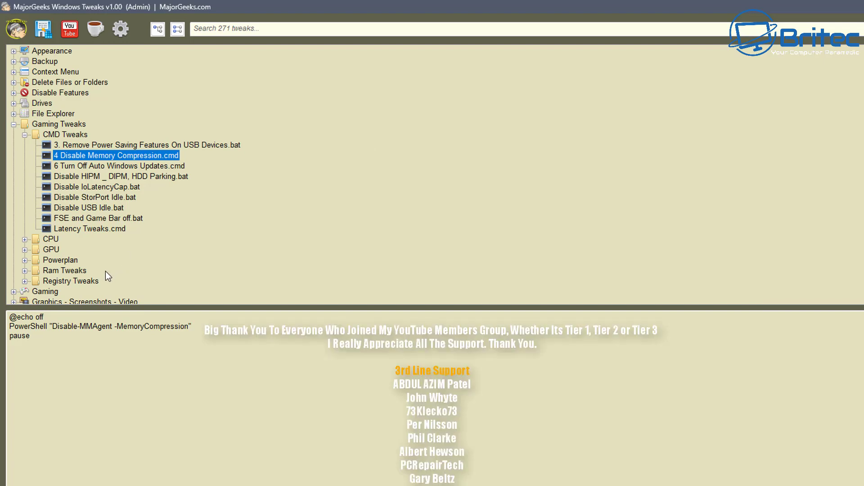
# Run 'Disable HIPM _ DIPM, HDD Parking.bat' and 'Disable IoLatencyCap.bat', then select 'Disable StorPort Idle.bat'
pyautogui.click(84, 179)
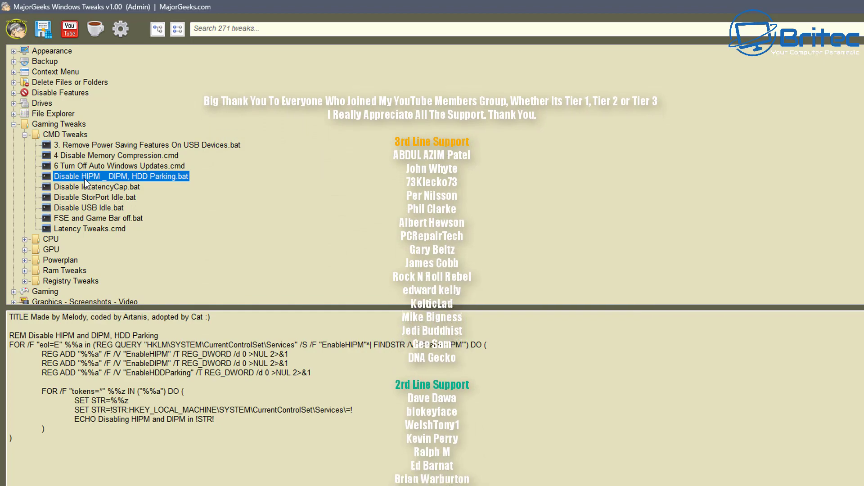
pyautogui.doubleClick(85, 179)
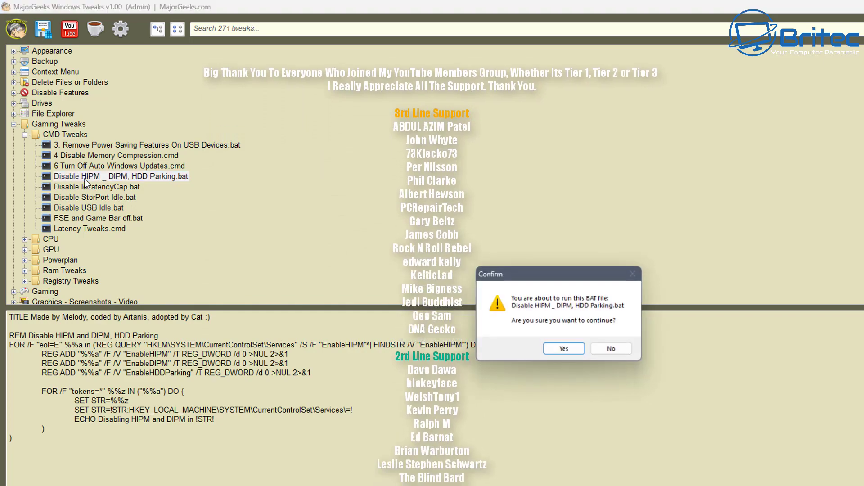
pyautogui.click(580, 351)
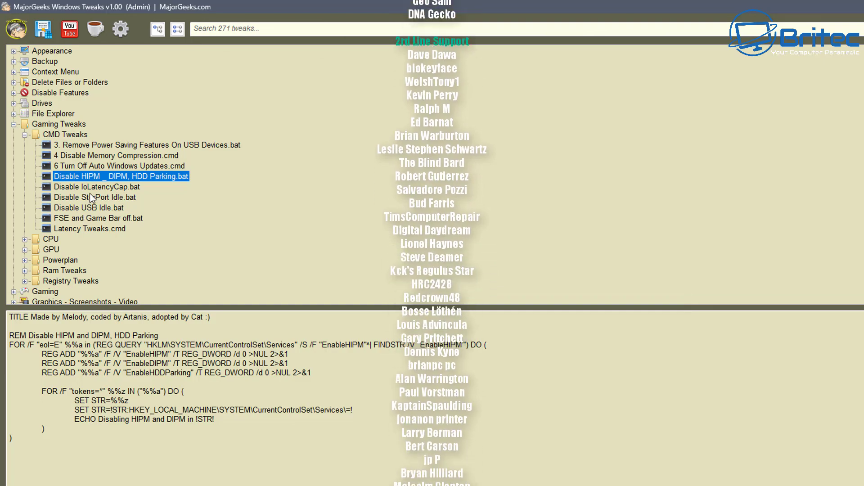
pyautogui.click(99, 186)
pyautogui.doubleClick(99, 186)
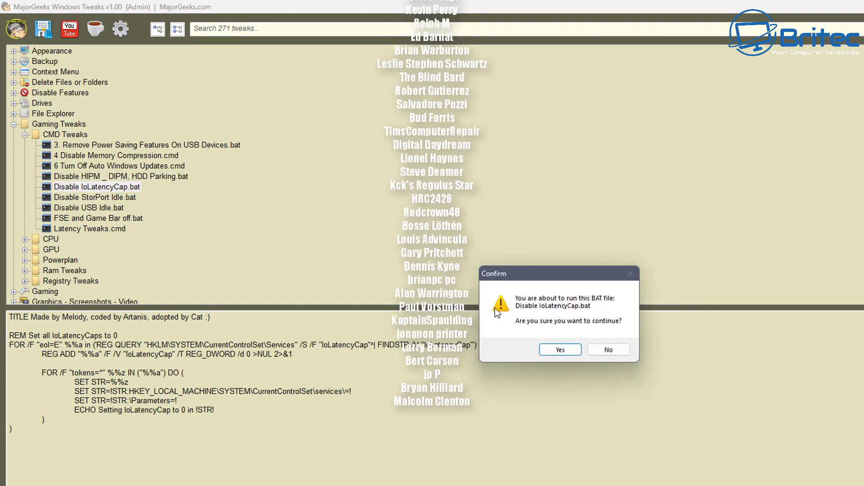
pyautogui.click(560, 350)
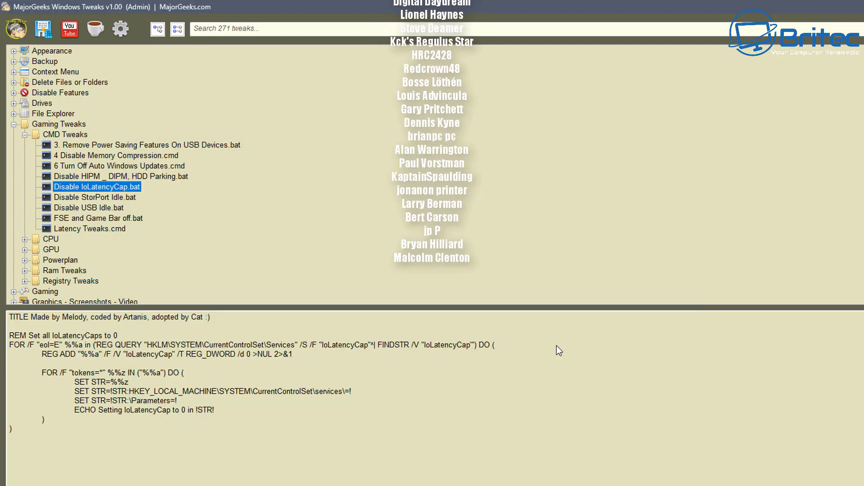
pyautogui.click(99, 198)
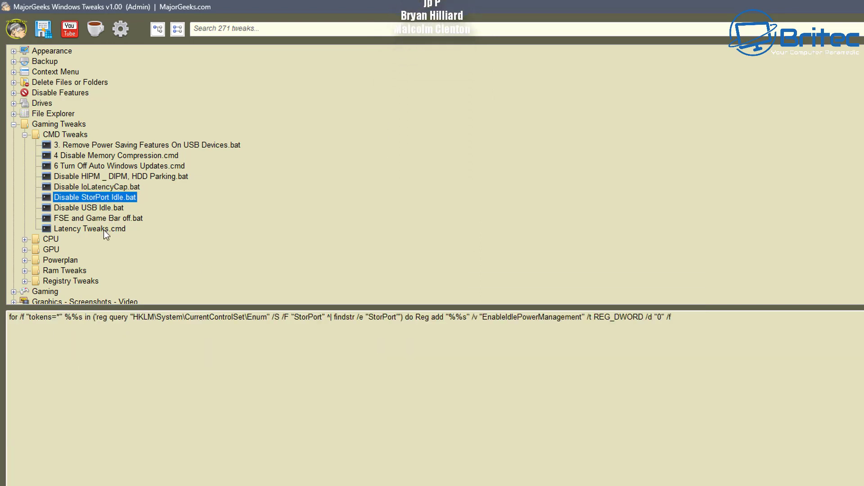